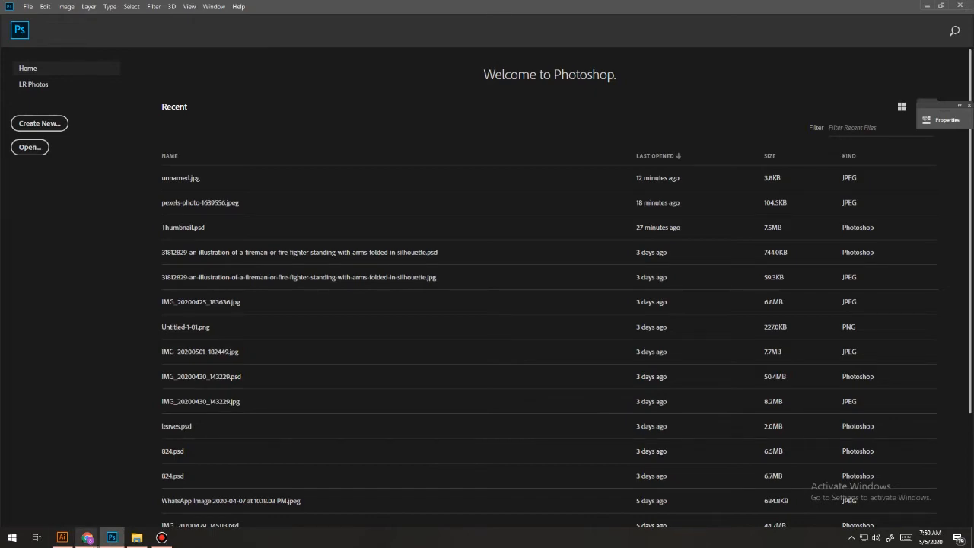
# Switch to YouTube in Chrome and search for "how to make dalgona coffee".
pyautogui.moveTo(87, 537)
pyautogui.click(179, 499)
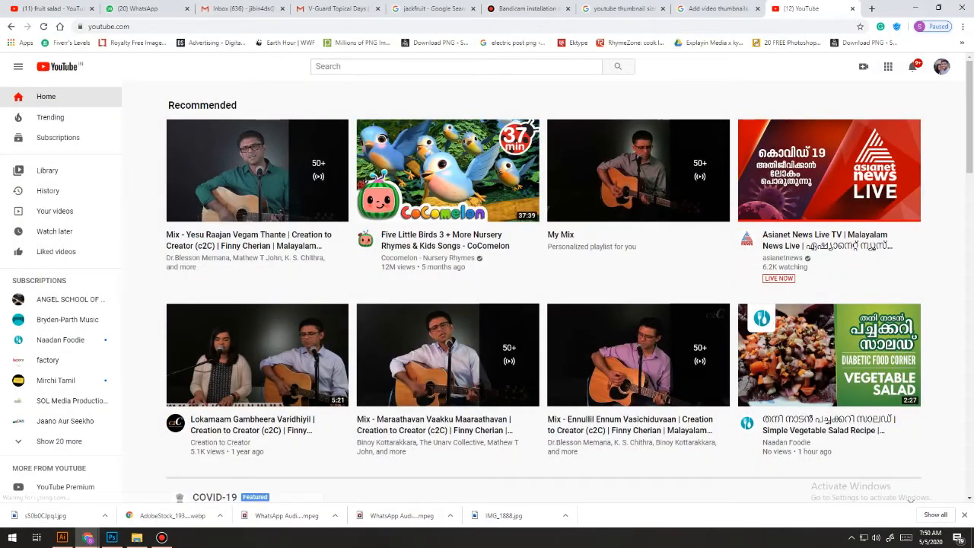
pyautogui.click(454, 66)
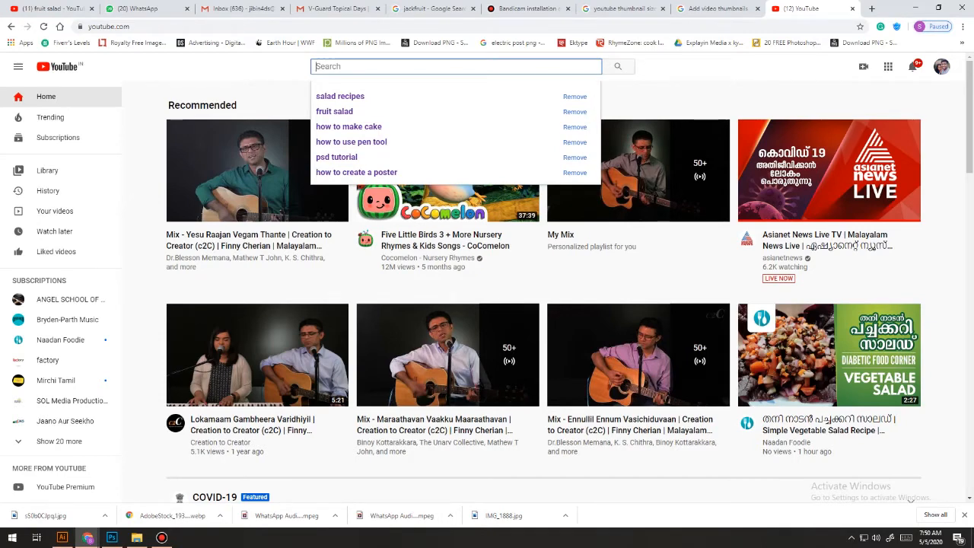
pyautogui.write('how to make dalgona coffee')
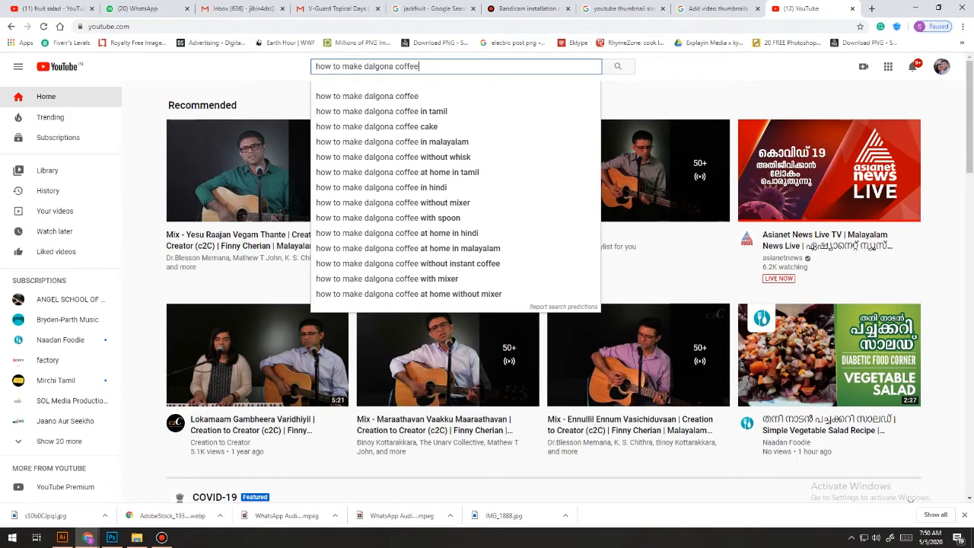
pyautogui.press('Return')
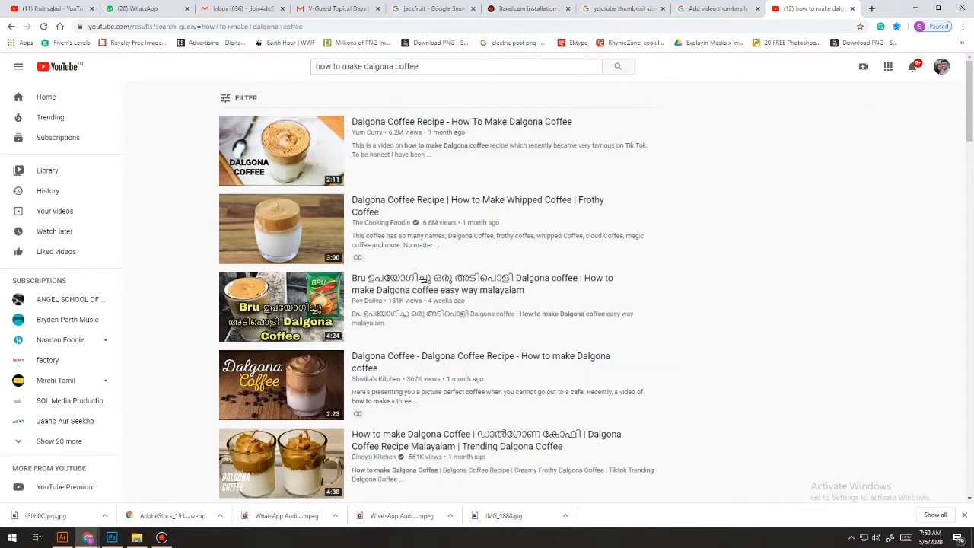
# Examine the thumbnail designs of the dalgona coffee videos in the search results.
pyautogui.moveTo(282, 150)
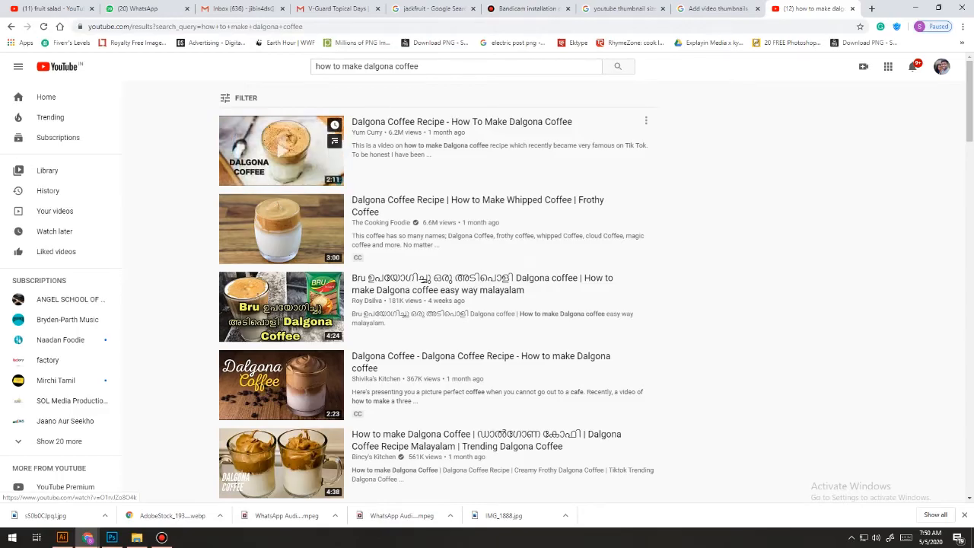
pyautogui.scroll(-3, 281, 190)
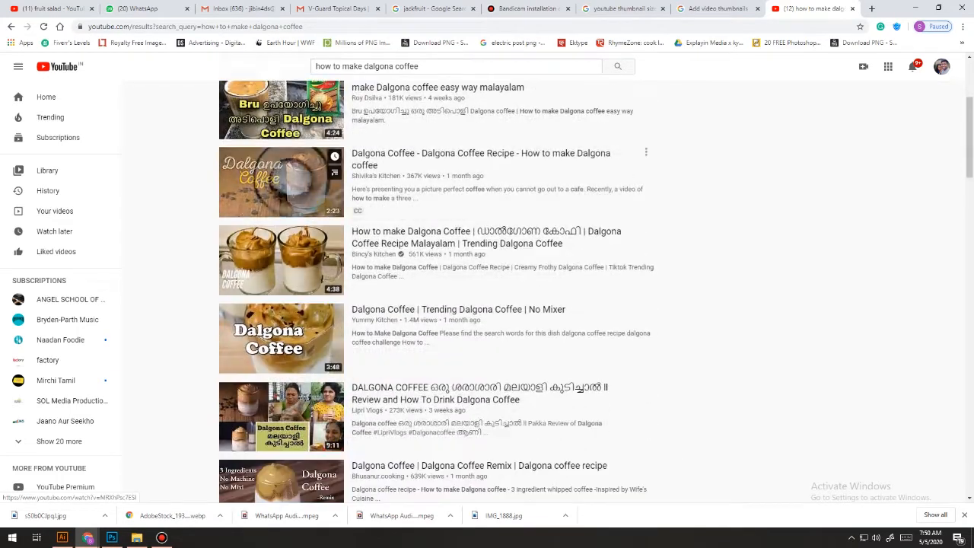
pyautogui.scroll(-4, 282, 206)
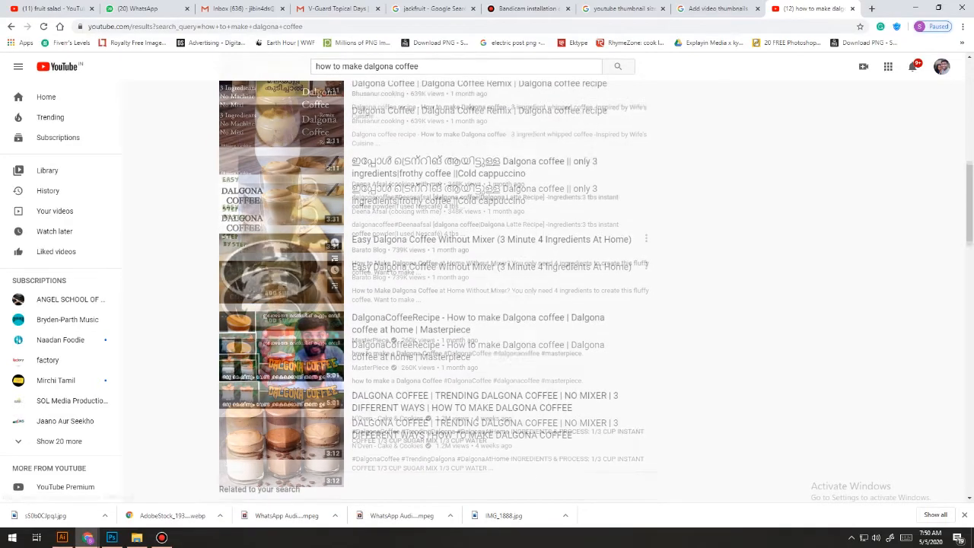
pyautogui.scroll(-1, 281, 258)
pyautogui.scroll(-3, 281, 258)
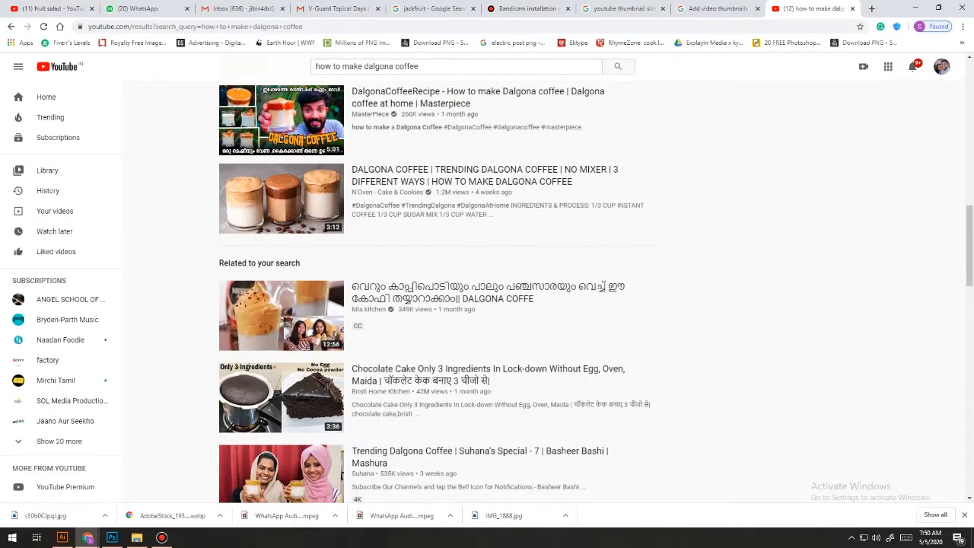
pyautogui.scroll(3, 282, 304)
pyautogui.scroll(2, 434, 289)
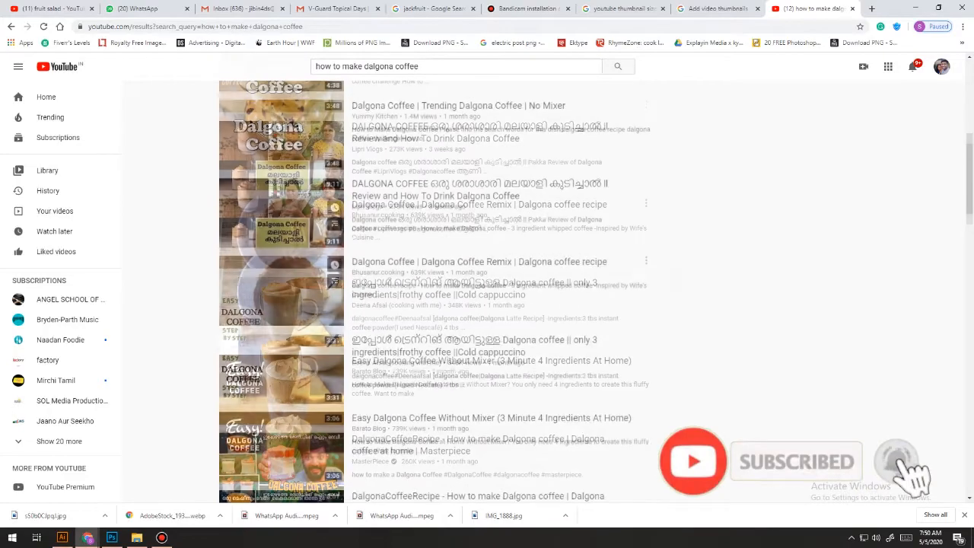
pyautogui.scroll(2, 281, 365)
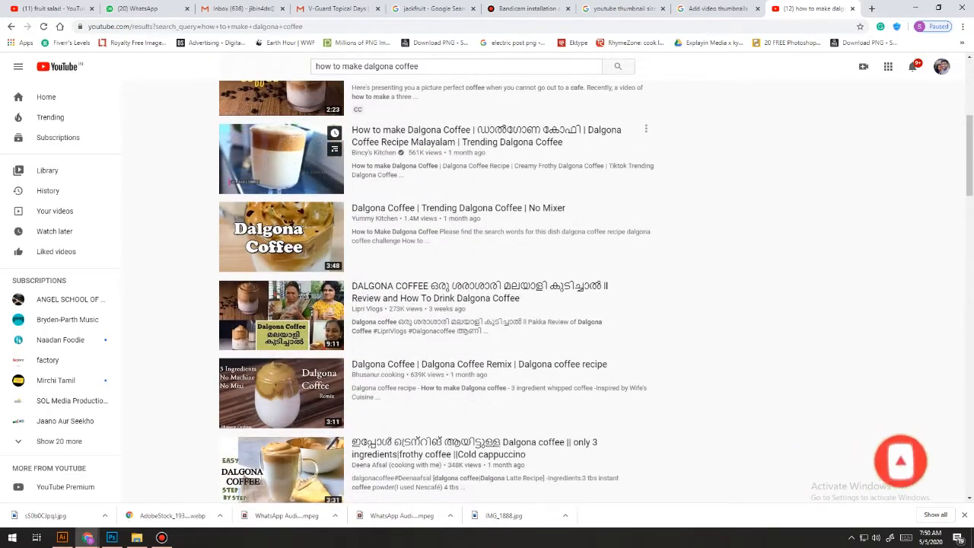
pyautogui.scroll(-4, 434, 289)
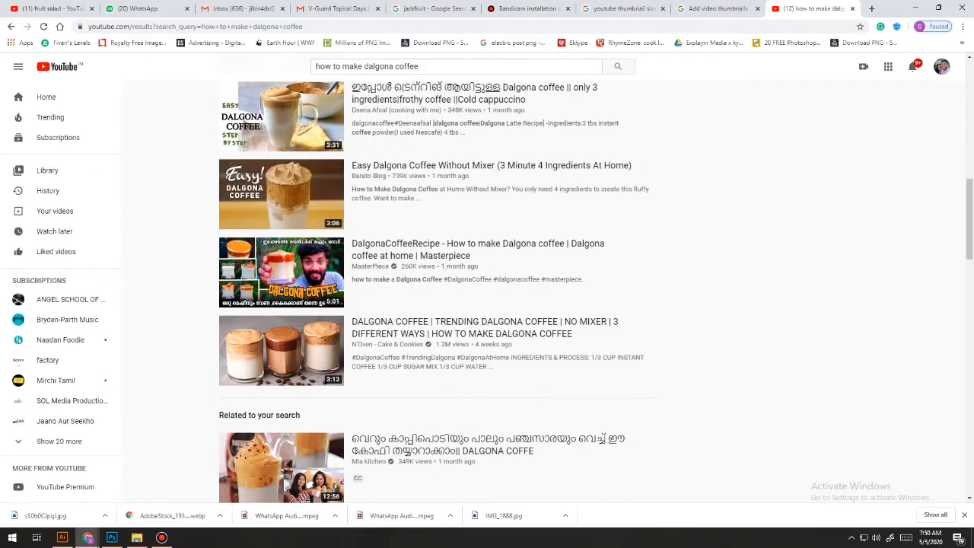
pyautogui.scroll(-8, 433, 292)
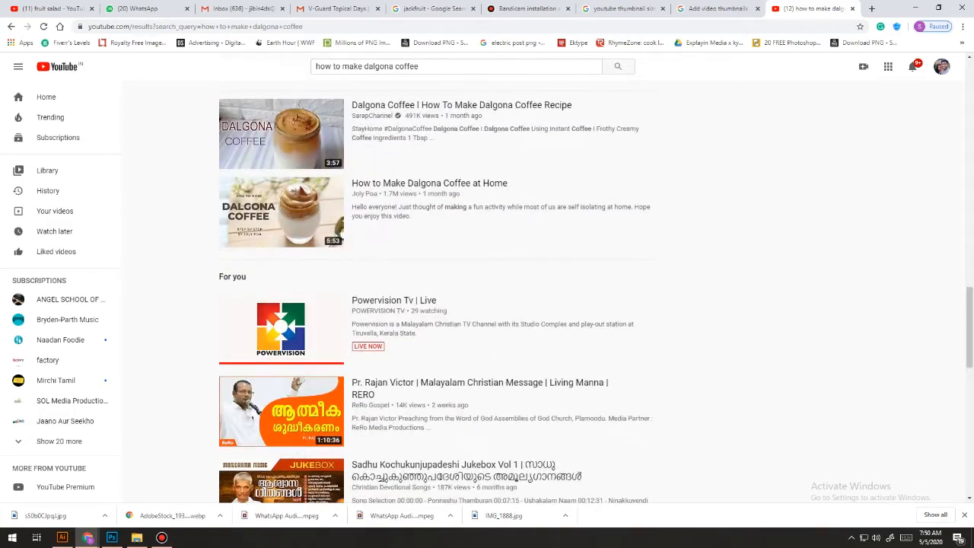
pyautogui.scroll(-10, 441, 292)
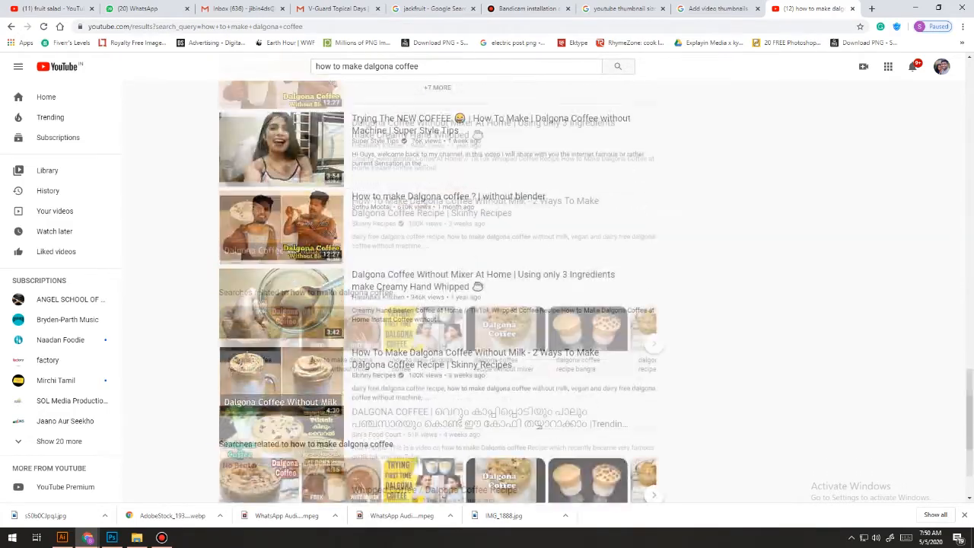
pyautogui.scroll(-5, 441, 292)
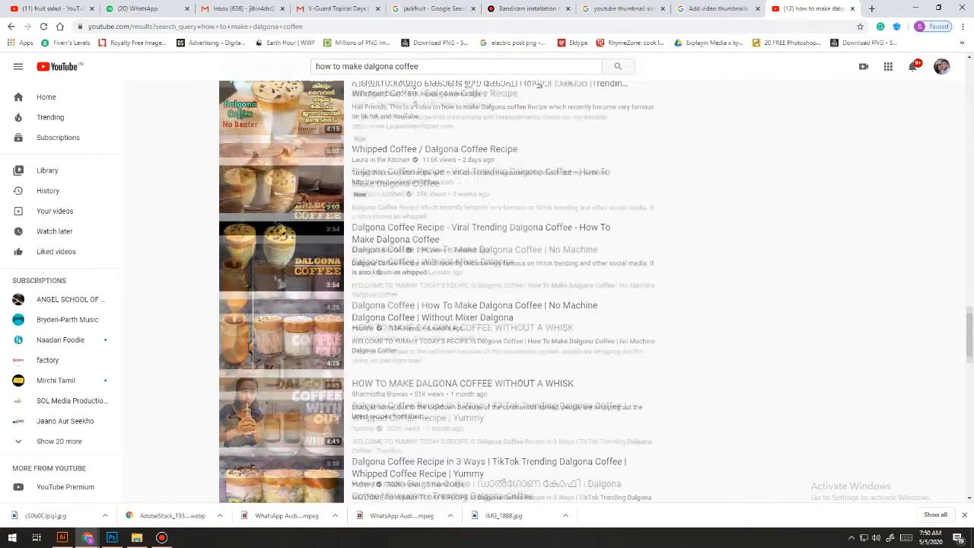
pyautogui.scroll(-1, 304, 292)
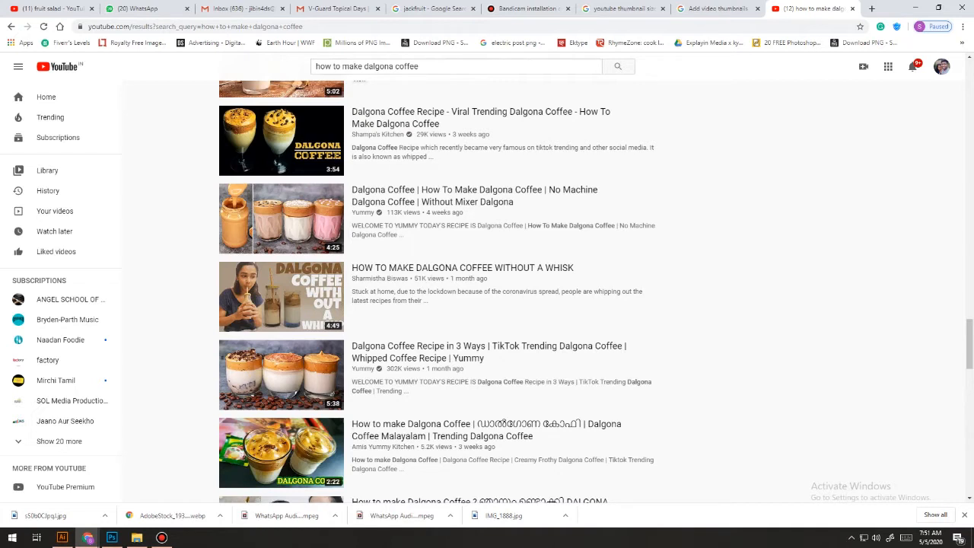
# Switch to Photoshop and start setting up a new document.
pyautogui.click(112, 537)
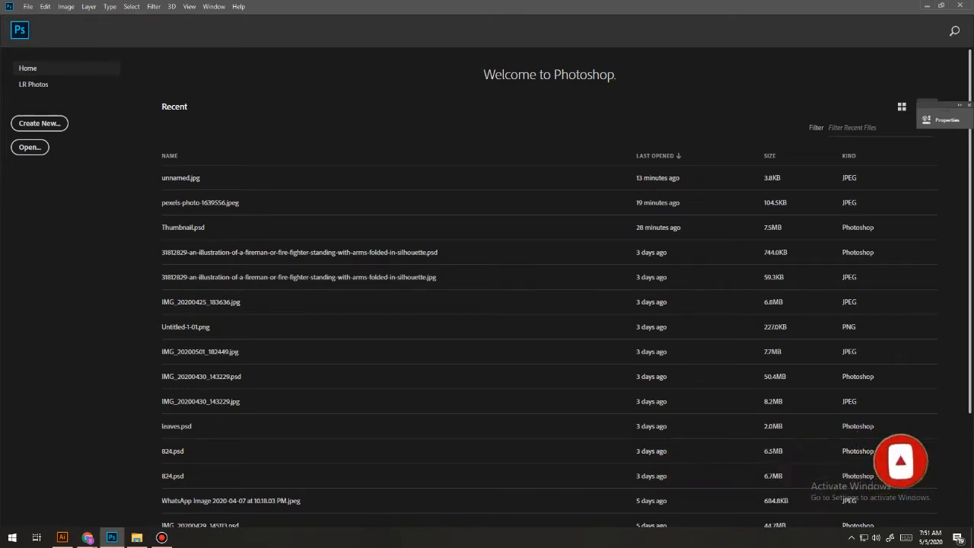
pyautogui.click(39, 123)
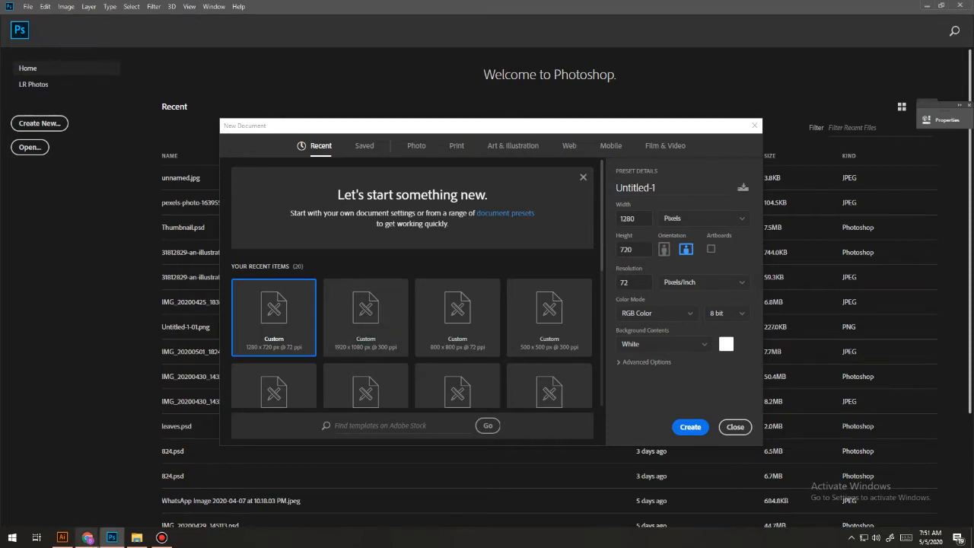
# Switch to Chrome and look up the recommended image size and resolution in YouTube Help's Add video thumbnails article.
pyautogui.moveTo(87, 537)
pyautogui.click(17, 489)
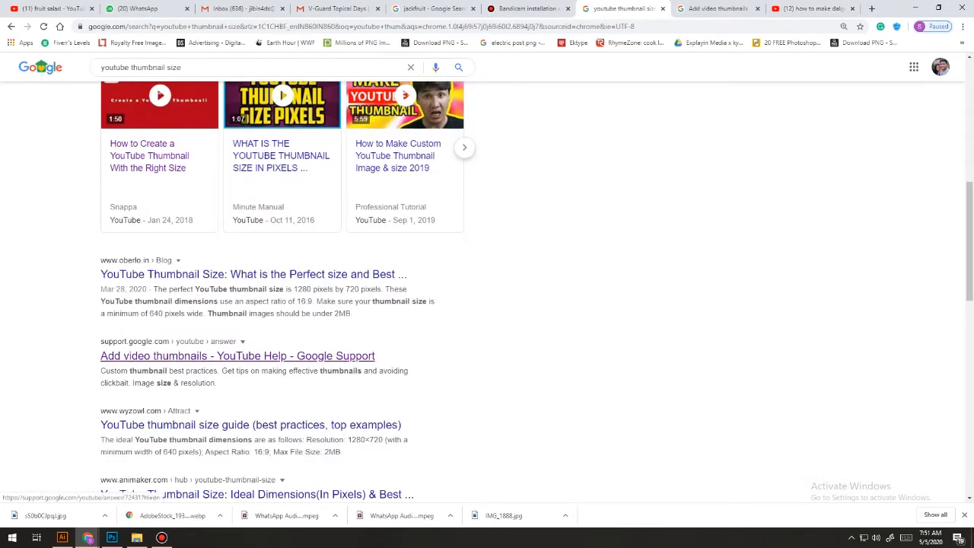
pyautogui.click(237, 355)
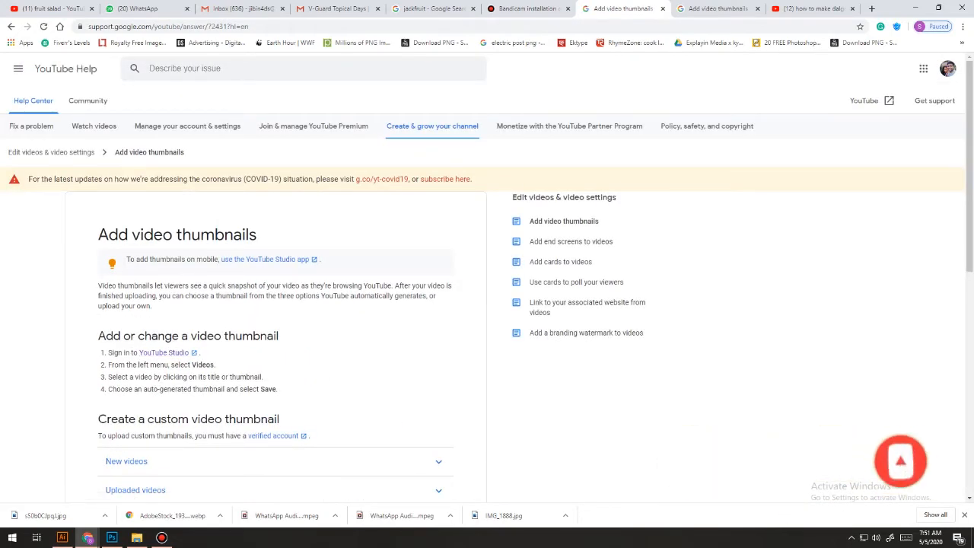
pyautogui.scroll(-2, 487, 304)
pyautogui.scroll(-4, 194, 209)
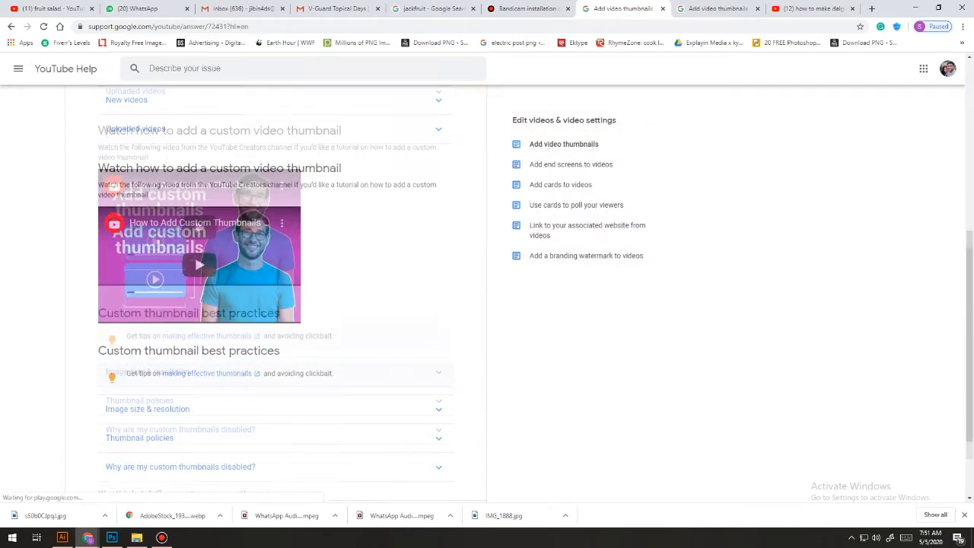
pyautogui.click(169, 365)
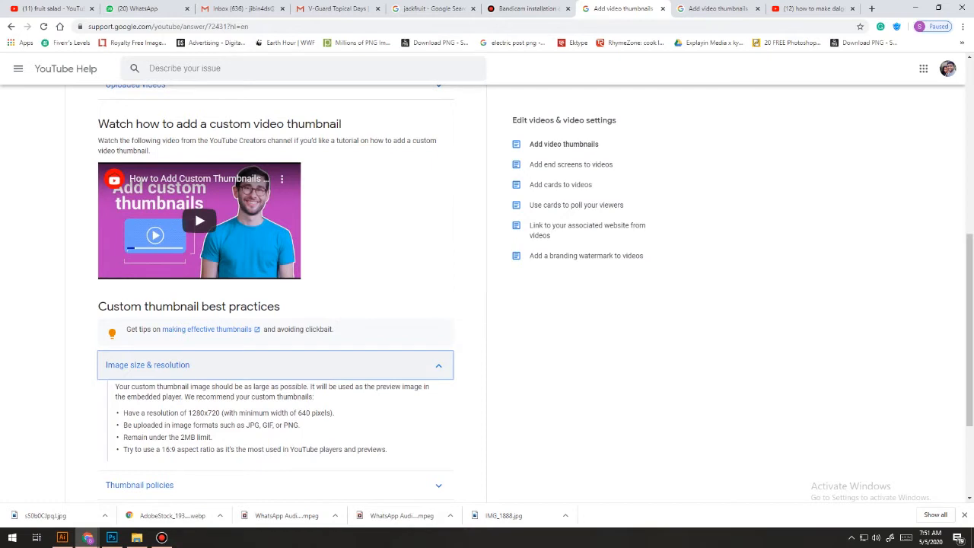
pyautogui.moveTo(186, 412); pyautogui.dragTo(222, 413)
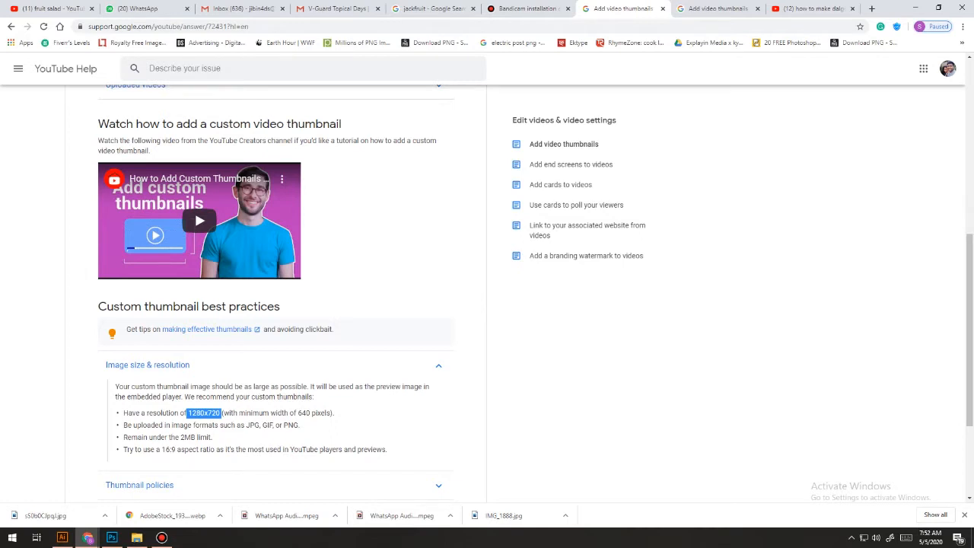
pyautogui.click(221, 413)
pyautogui.moveTo(187, 412); pyautogui.dragTo(221, 413)
# Return to Photoshop and set the new document's width to 1280 and height to 720 pixels.
pyautogui.click(112, 537)
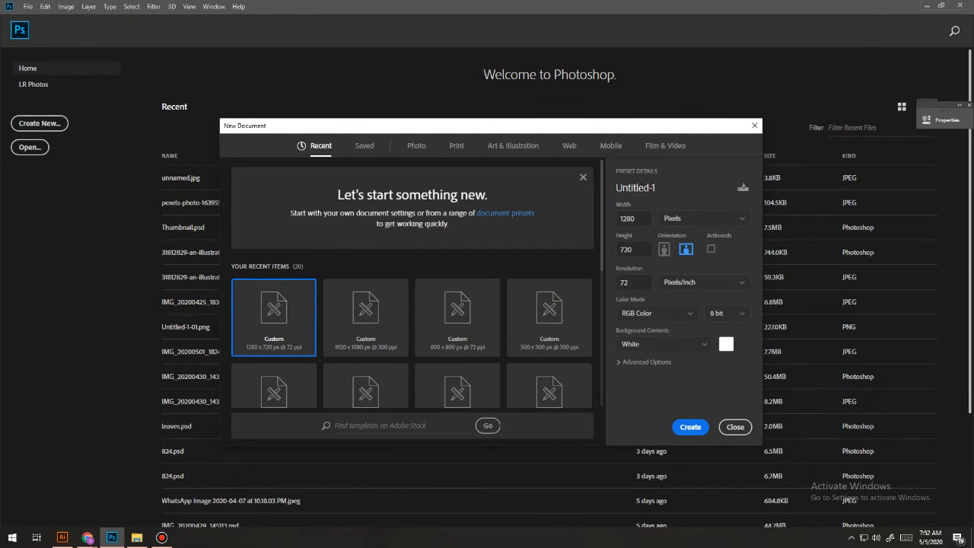
pyautogui.doubleClick(626, 219)
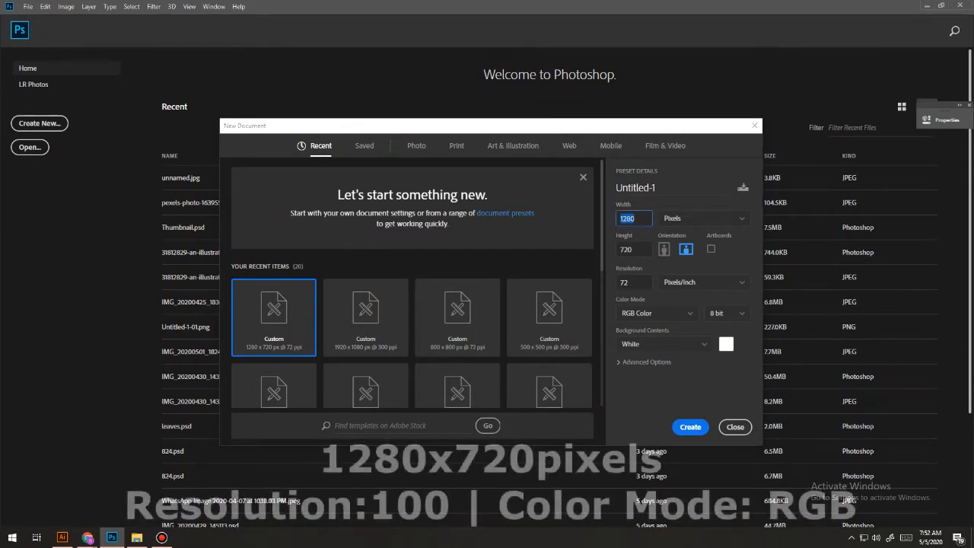
pyautogui.write('1280')
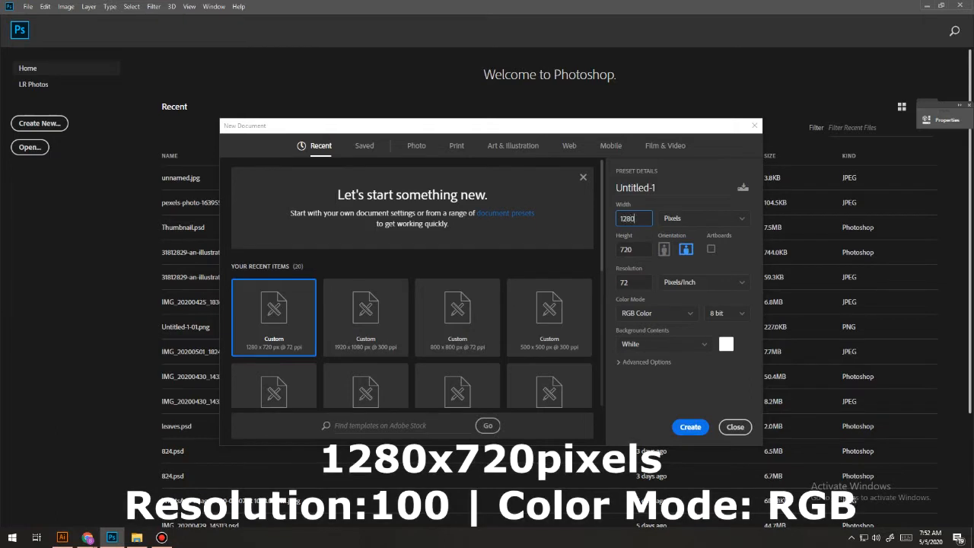
pyautogui.press('Tab')
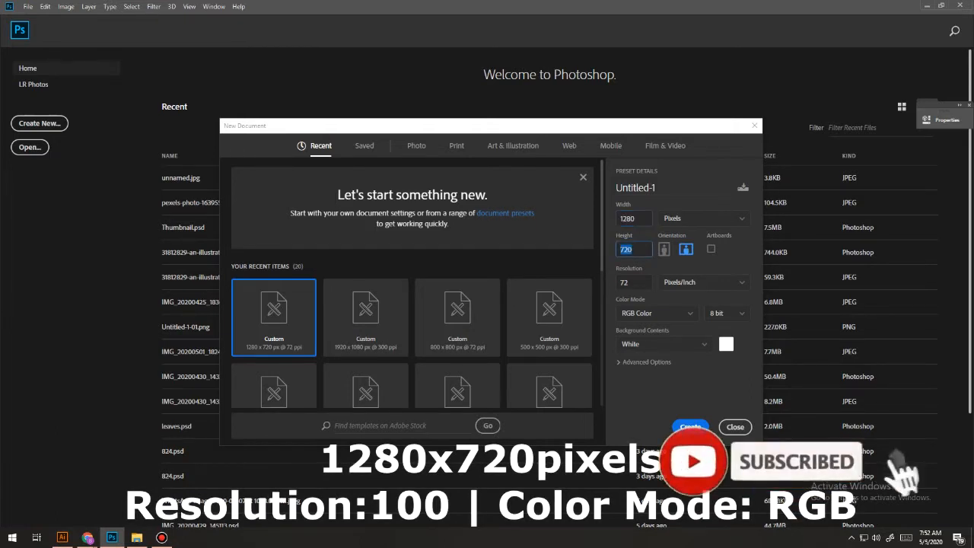
pyautogui.write('720')
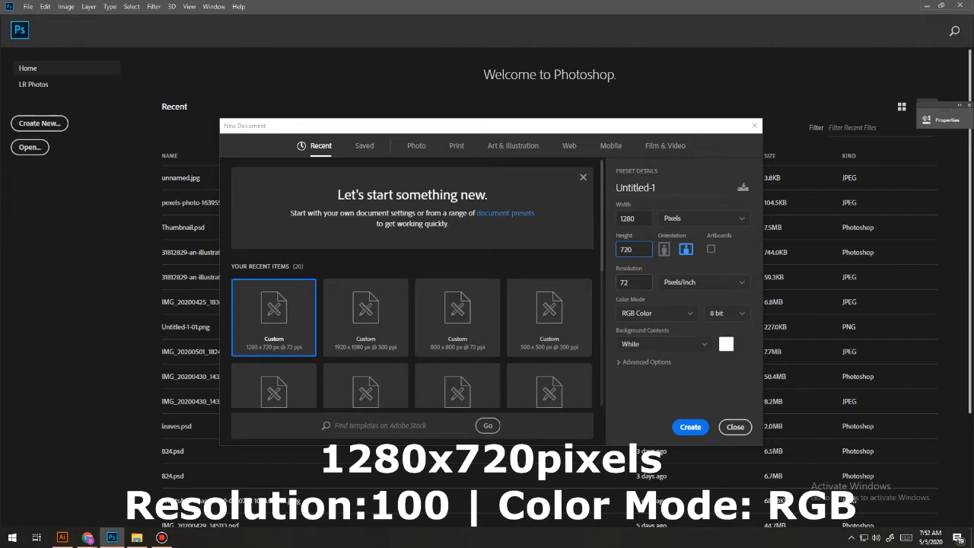
# Set the new document's resolution to 100 pixels/inch, trying 300 before settling on 100.
pyautogui.press('Tab')
pyautogui.write('100')
pyautogui.moveTo(633, 282); pyautogui.dragTo(586, 284)
pyautogui.write('300')
pyautogui.moveTo(635, 282); pyautogui.dragTo(539, 285)
pyautogui.write('100')
# Review the color mode and width unit choices, keep RGB Color and Pixels, and create the document.
pyautogui.click(656, 314)
pyautogui.click(703, 219)
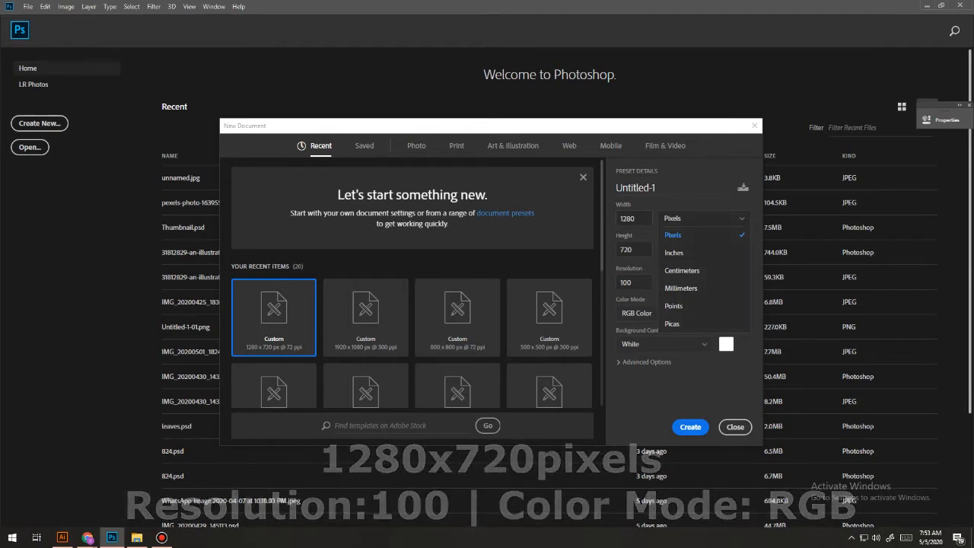
pyautogui.press('Escape')
pyautogui.press('Return')
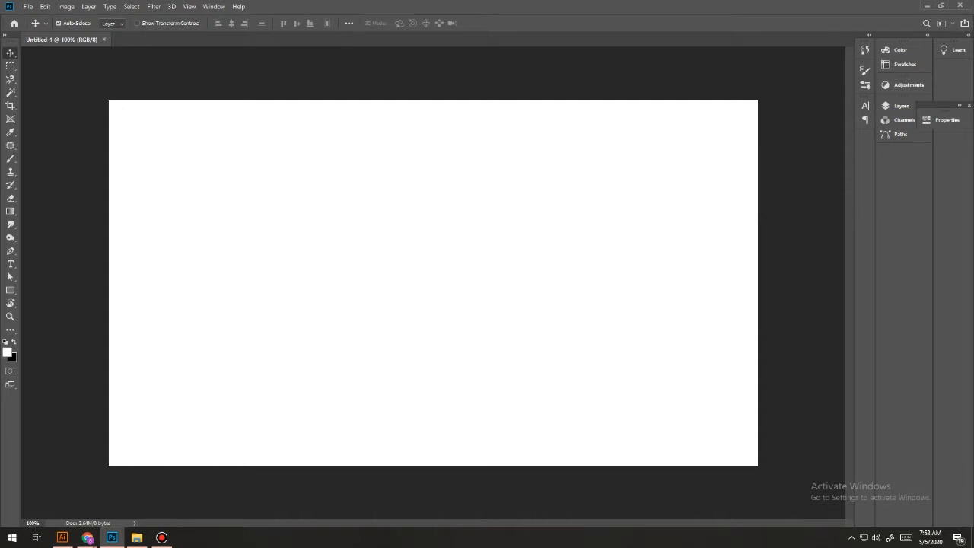
# Open the salad bowl photo pexels-photo-1639556.jpeg.
pyautogui.click(28, 6)
pyautogui.click(41, 27)
pyautogui.doubleClick(206, 80)
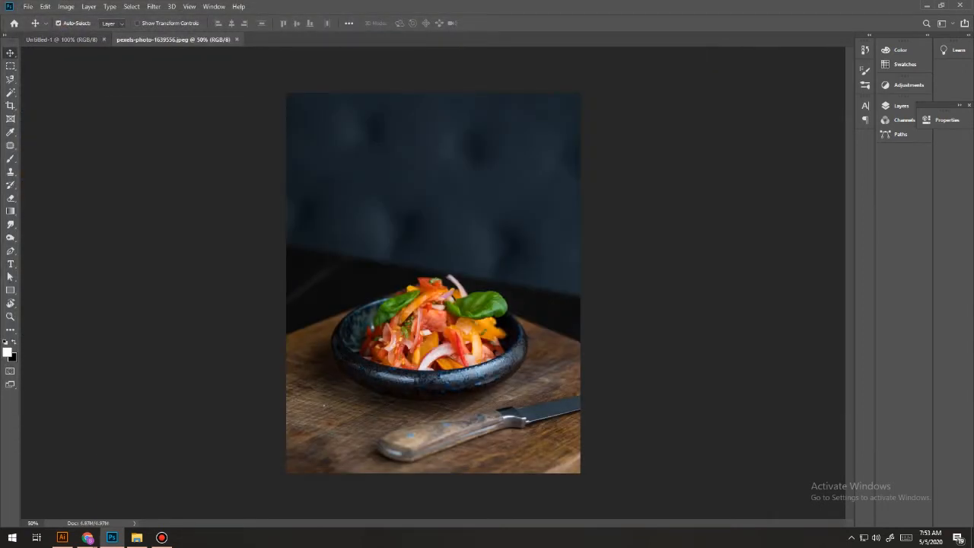
# Try to copy the salad photo into the Untitled-1 document with the Move tool, and undo the placement.
pyautogui.click(61, 39)
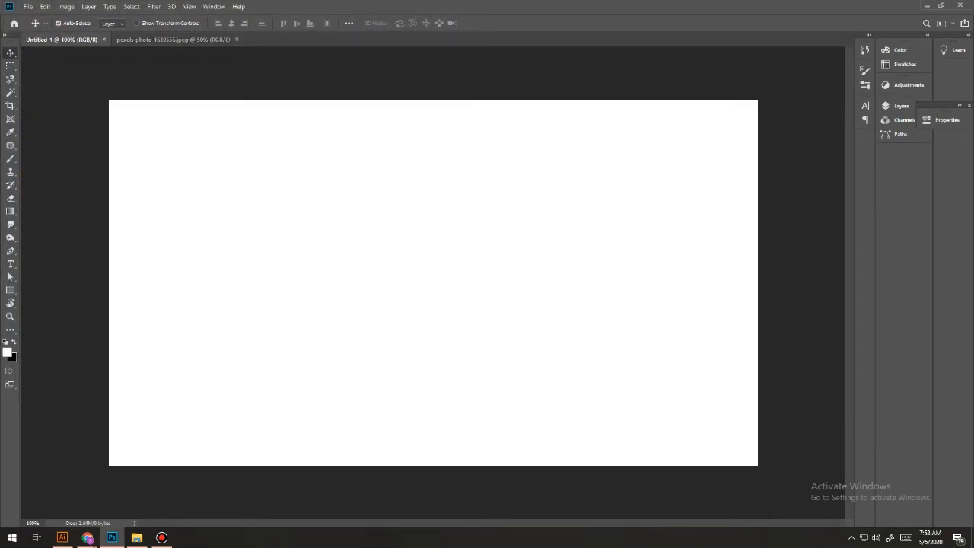
pyautogui.click(173, 40)
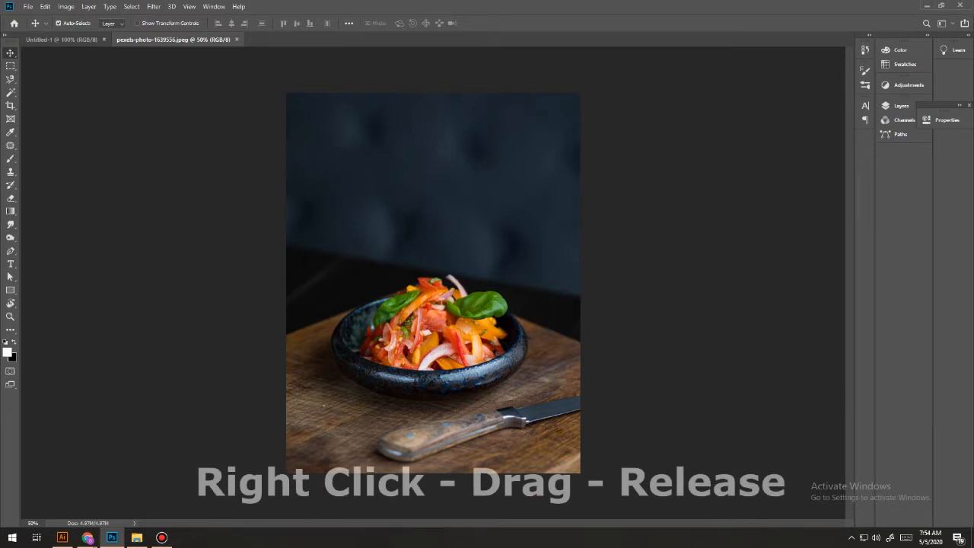
pyautogui.moveTo(346, 140); pyautogui.dragTo(259, 183)
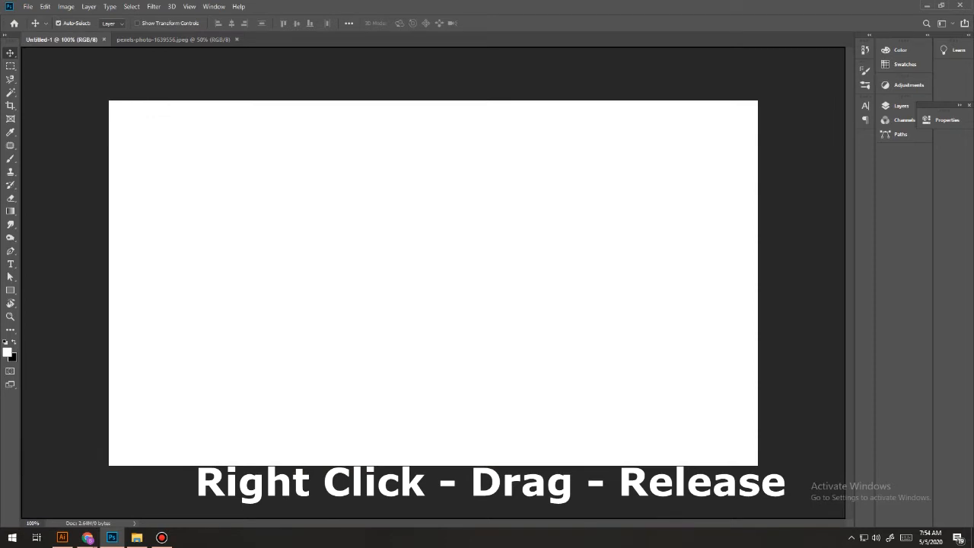
pyautogui.moveTo(259, 183); pyautogui.dragTo(261, 184)
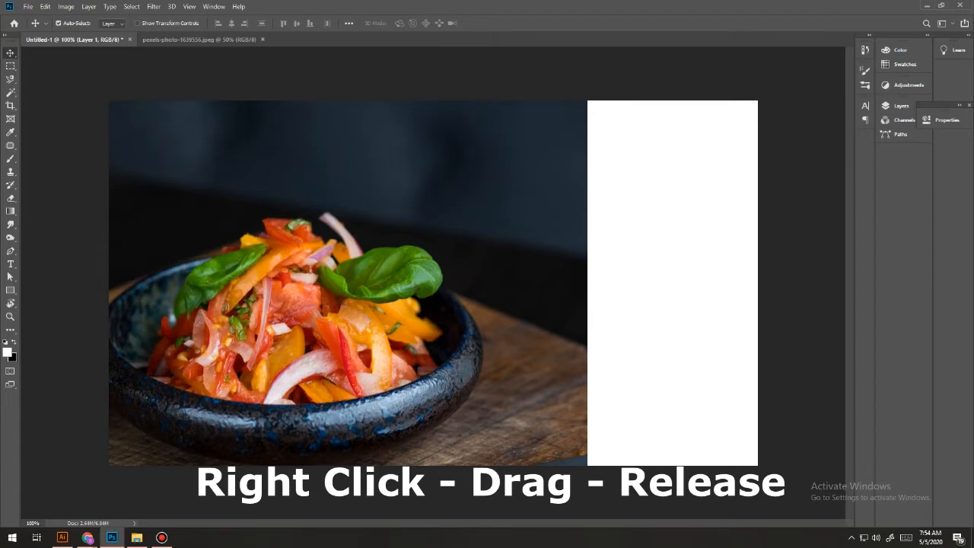
pyautogui.hotkey('ctrl', 'z')
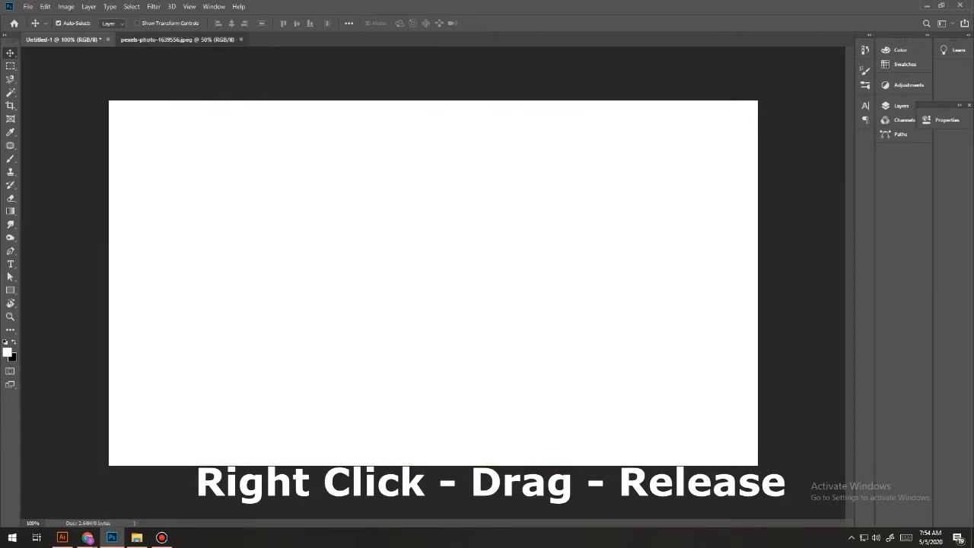
# Copy the salad photo from pexels-photo-1639556.jpeg into the Untitled-1 document with the Move tool, covering the canvas's left part.
pyautogui.click(178, 39)
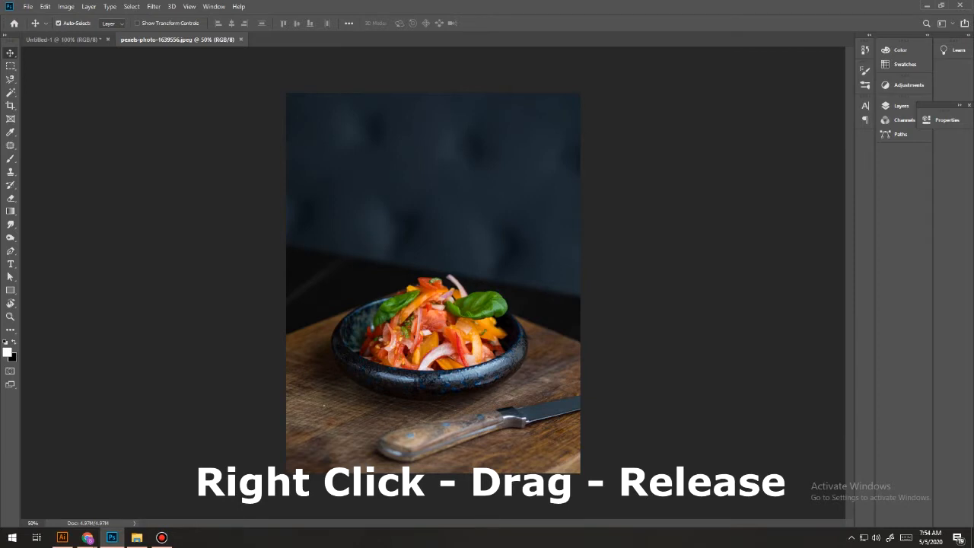
pyautogui.moveTo(381, 167); pyautogui.dragTo(183, 137)
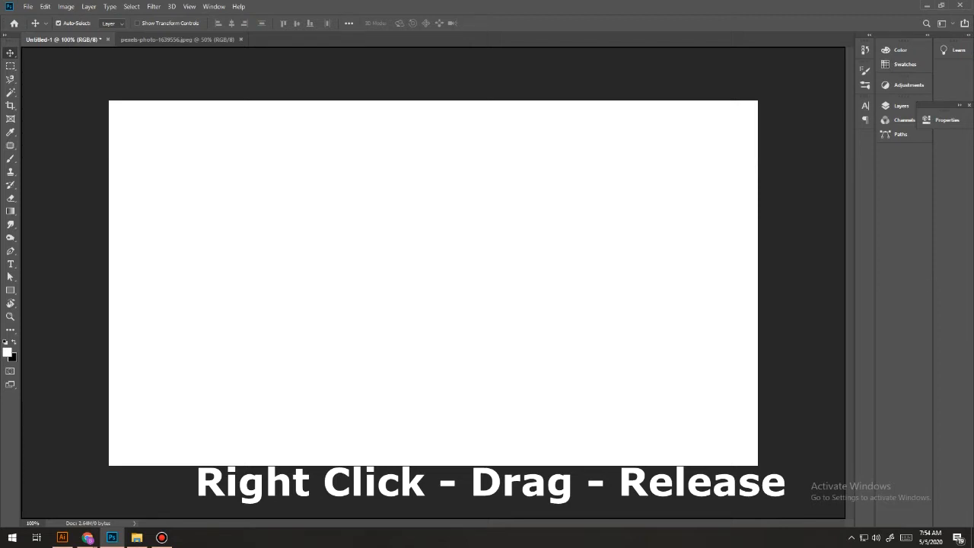
pyautogui.moveTo(326, 273); pyautogui.dragTo(326, 283)
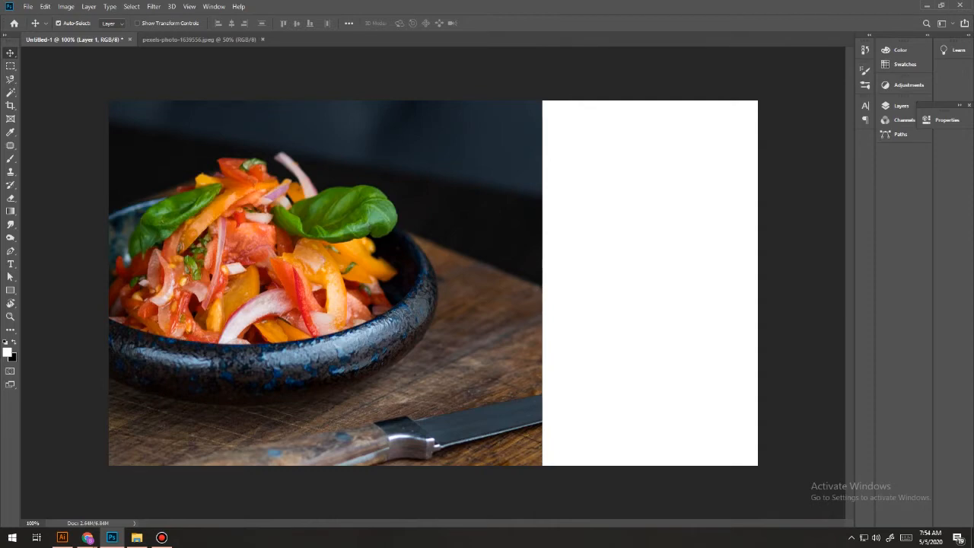
# Scale the salad photo proportionally to about 140% with Free Transform and position it so it fills the whole canvas.
pyautogui.hotkey('ctrl', '-')
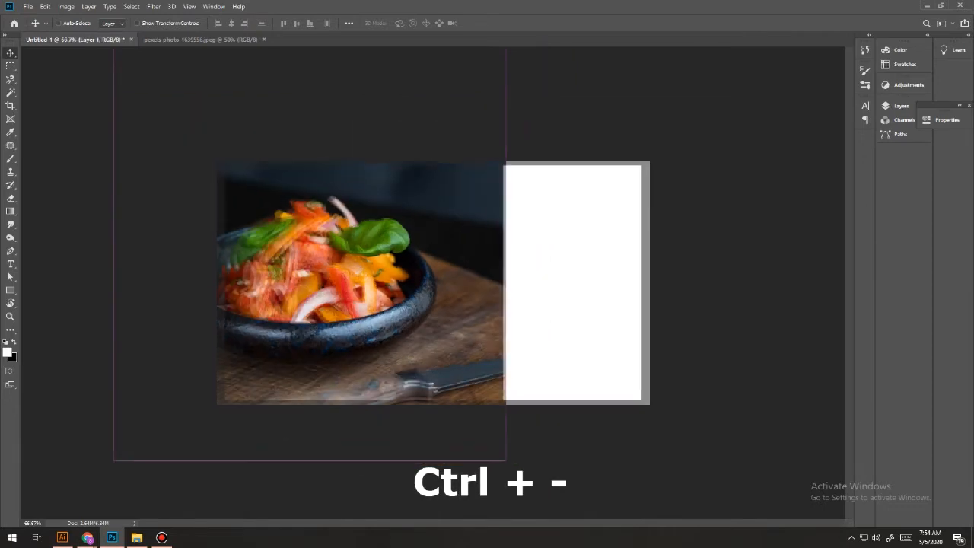
pyautogui.hotkey('ctrl', '-')
pyautogui.hotkey('ctrl', '-')
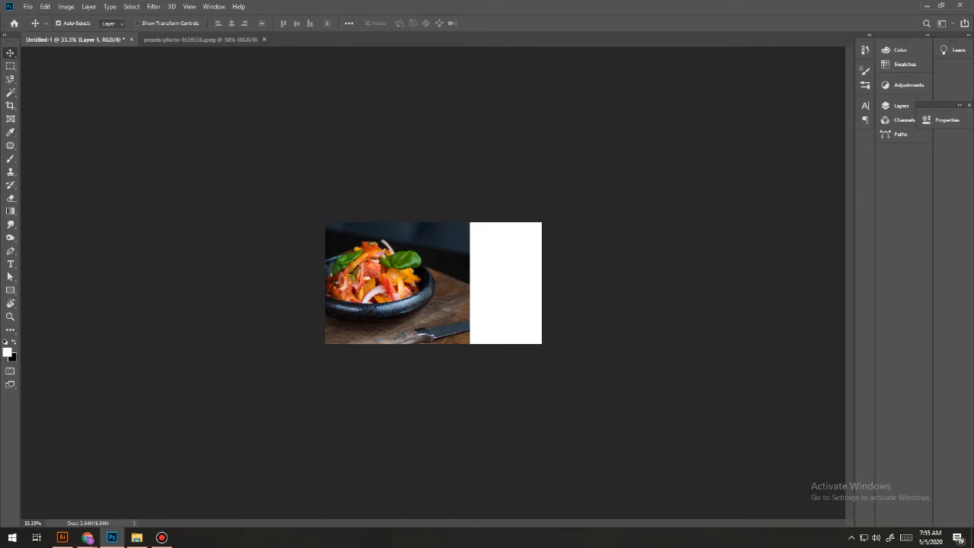
pyautogui.press('ctrl')
pyautogui.hotkey('ctrl', 't')
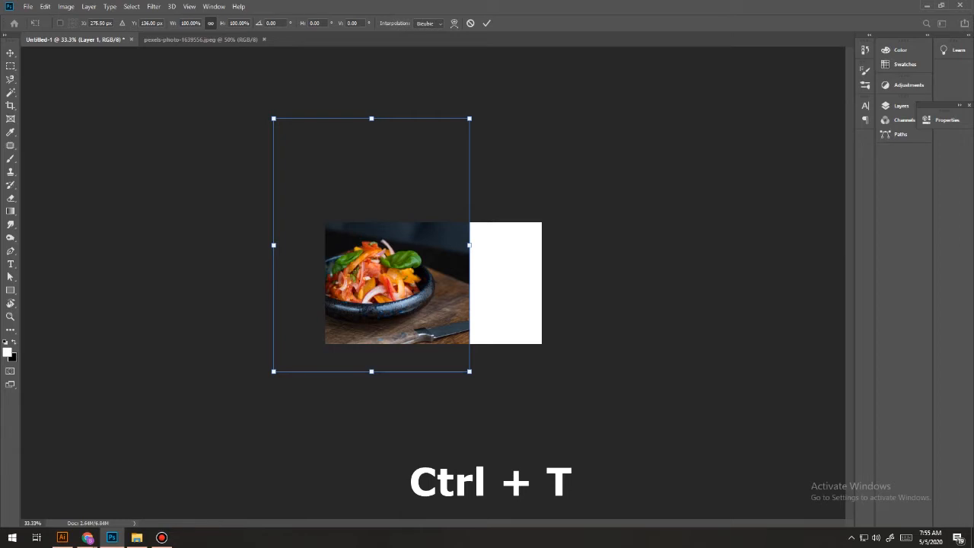
pyautogui.moveTo(469, 371)
pyautogui.mouseDown()
pyautogui.moveTo(428, 298)
pyautogui.moveTo(419, 304)
pyautogui.moveTo(404, 287)
pyautogui.moveTo(465, 366)
pyautogui.mouseUp()
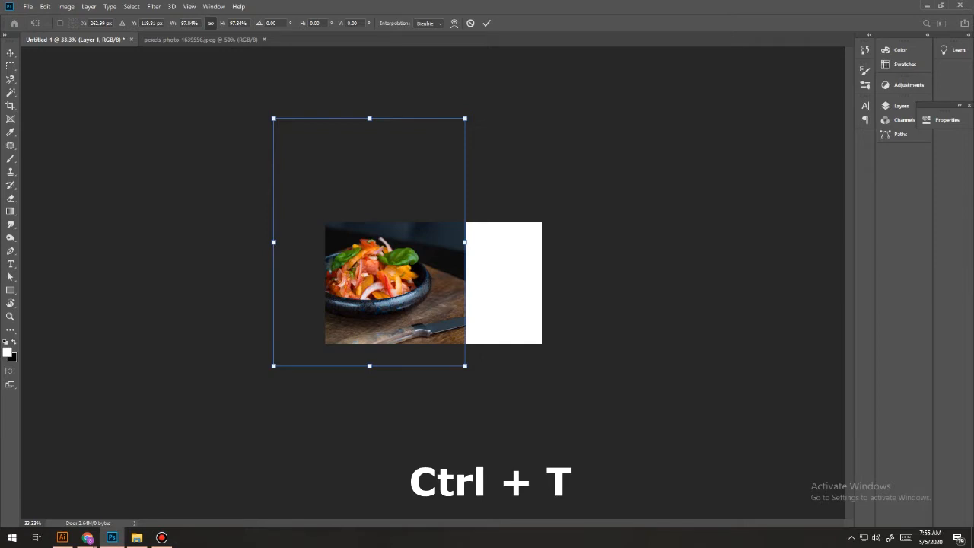
pyautogui.moveTo(464, 366)
pyautogui.mouseDown()
pyautogui.moveTo(437, 330)
pyautogui.moveTo(476, 374)
pyautogui.moveTo(409, 292)
pyautogui.moveTo(389, 305)
pyautogui.moveTo(454, 331)
pyautogui.moveTo(387, 379)
pyautogui.moveTo(465, 342)
pyautogui.moveTo(520, 341)
pyautogui.moveTo(436, 297)
pyautogui.moveTo(415, 342)
pyautogui.moveTo(431, 354)
pyautogui.moveTo(440, 330)
pyautogui.moveTo(455, 351)
pyautogui.mouseUp()
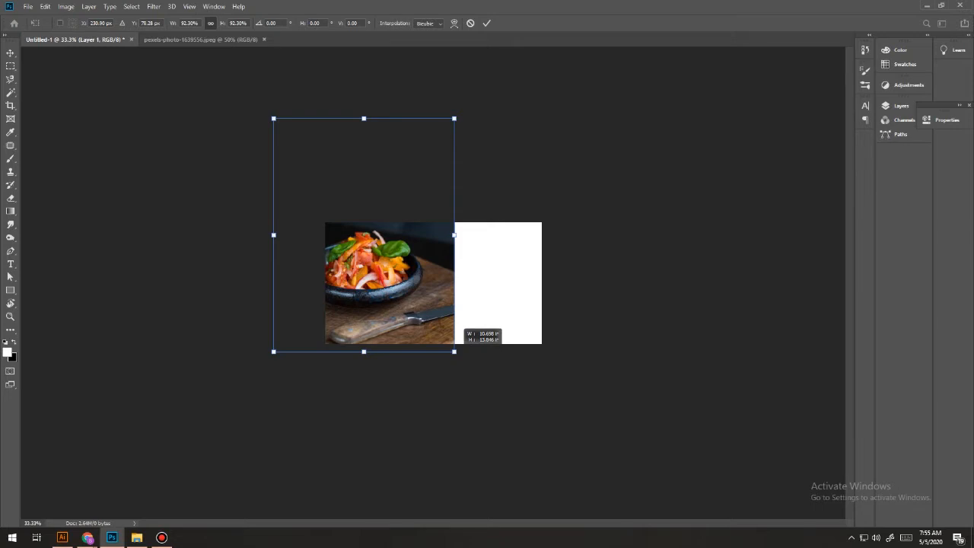
pyautogui.moveTo(454, 352)
pyautogui.mouseDown()
pyautogui.moveTo(434, 314)
pyautogui.moveTo(465, 328)
pyautogui.moveTo(451, 347)
pyautogui.moveTo(429, 319)
pyautogui.moveTo(460, 359)
pyautogui.mouseUp()
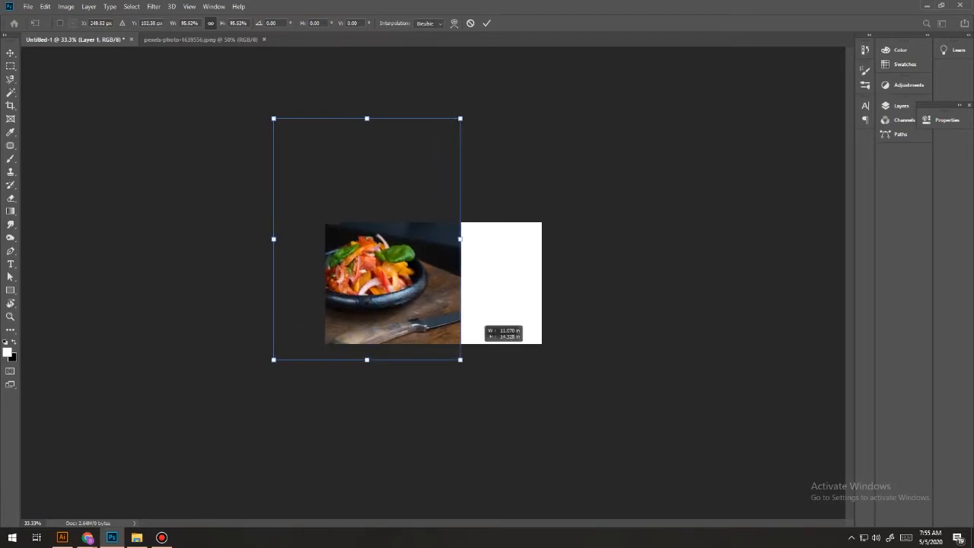
pyautogui.moveTo(460, 360); pyautogui.dragTo(483, 388)
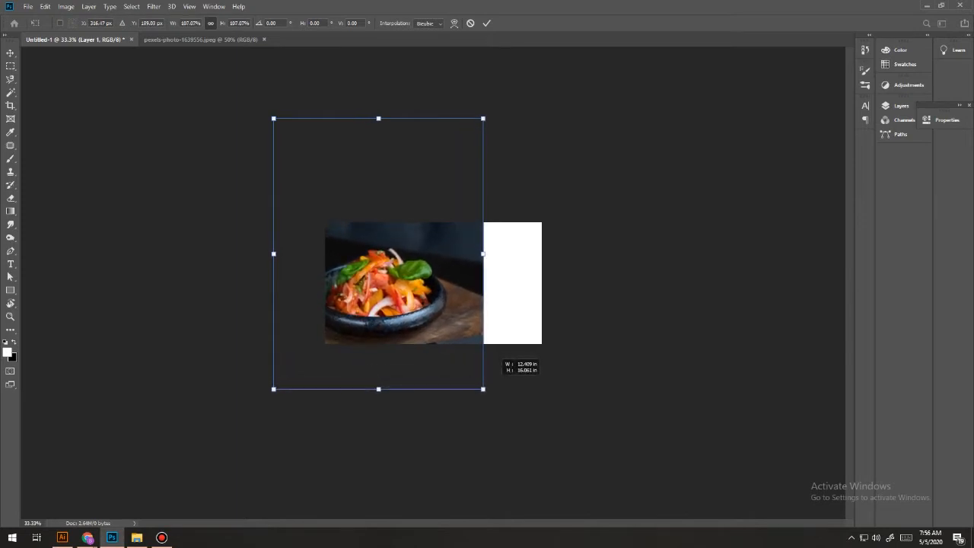
pyautogui.moveTo(483, 388); pyautogui.dragTo(438, 331)
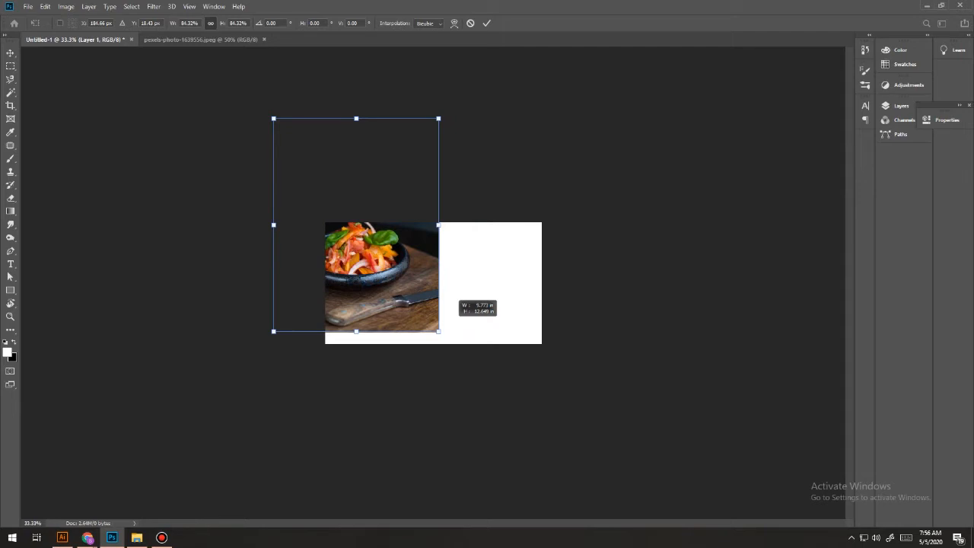
pyautogui.moveTo(438, 330); pyautogui.dragTo(548, 473)
pyautogui.moveTo(433, 408); pyautogui.dragTo(434, 403)
pyautogui.moveTo(455, 371); pyautogui.dragTo(448, 317)
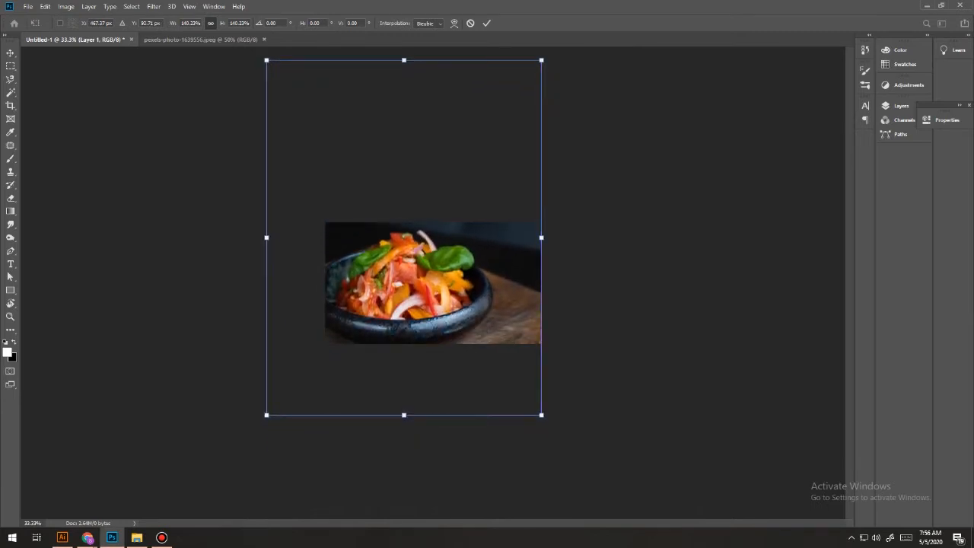
pyautogui.press('Return')
pyautogui.hotkey('ctrl', '0')
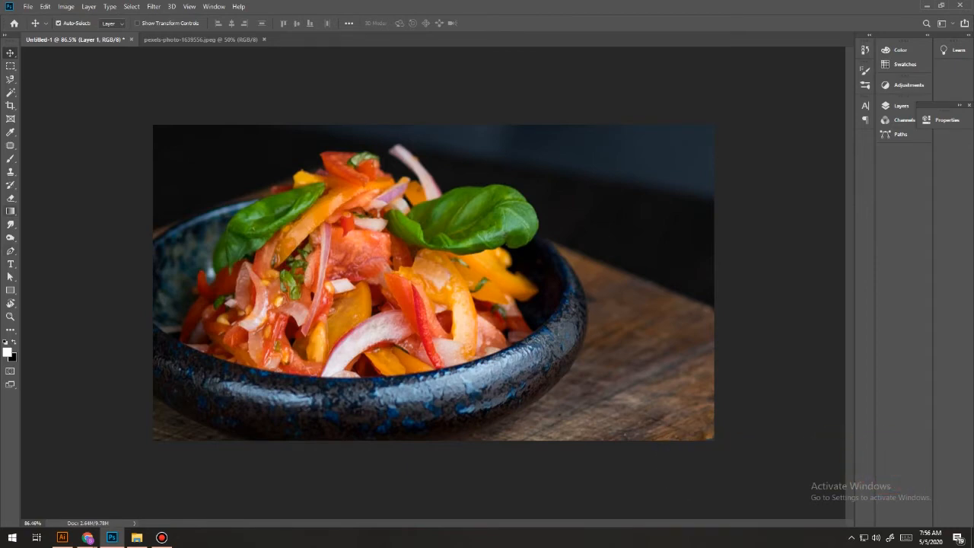
# Add white title text over the salad bowl reading "VEGETABLE" with "SALAD" on a second line.
pyautogui.press('t')
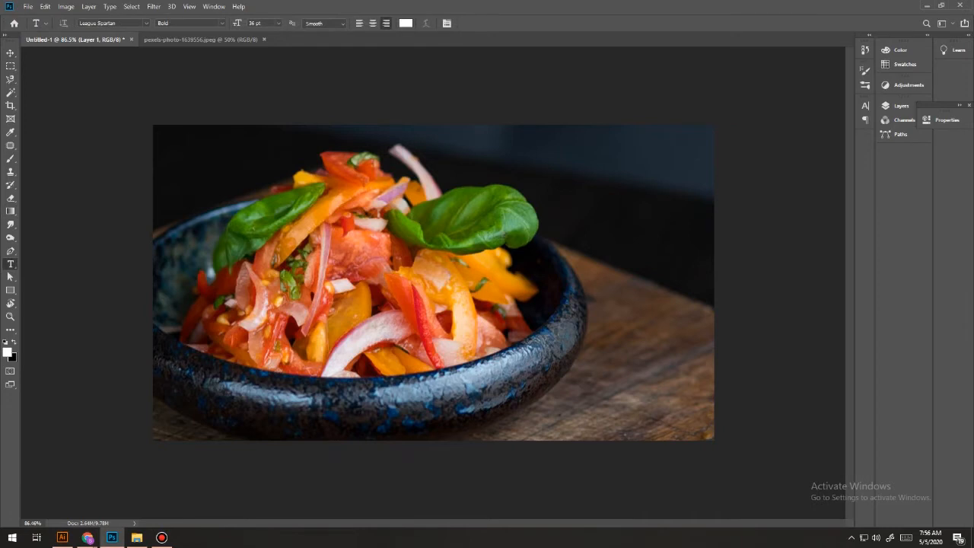
pyautogui.click(364, 317)
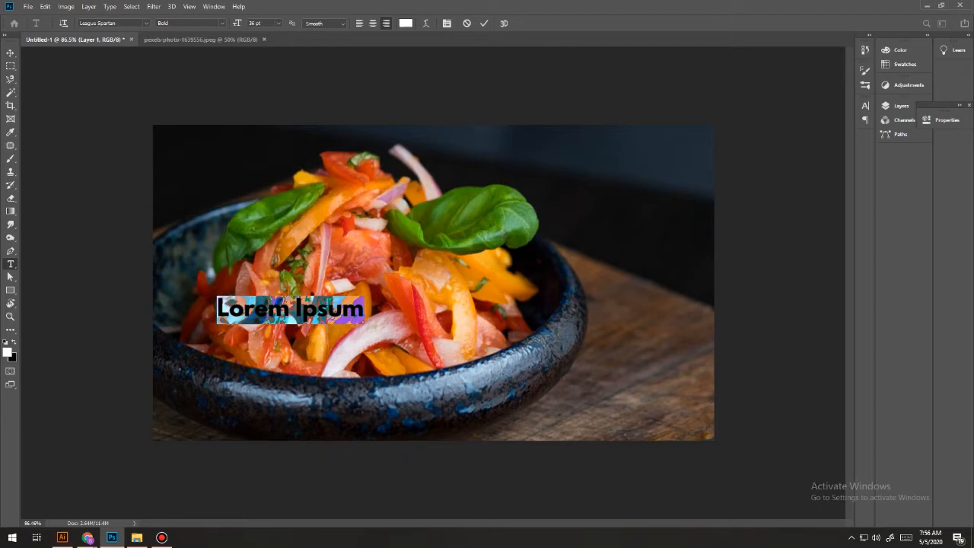
pyautogui.write('VEGETAB')
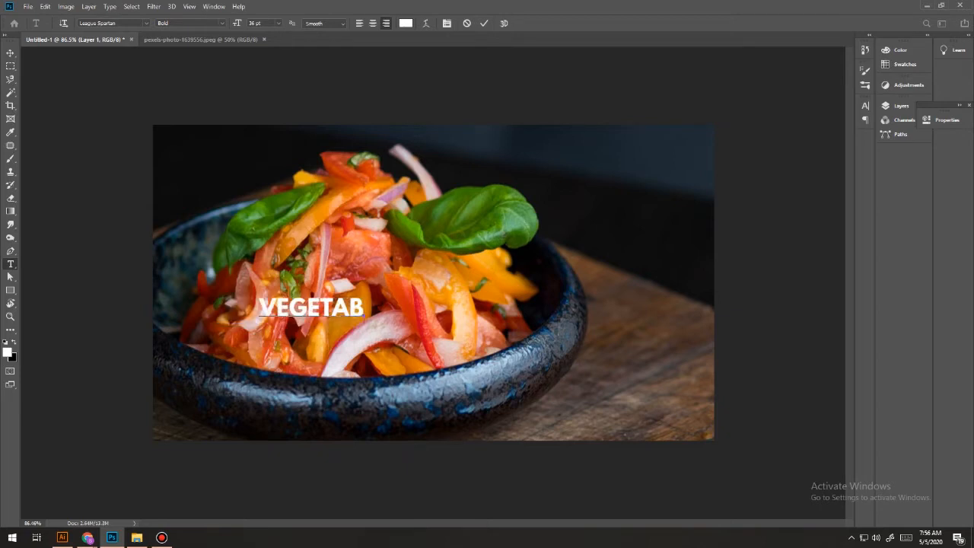
pyautogui.write('LE  SALAD')
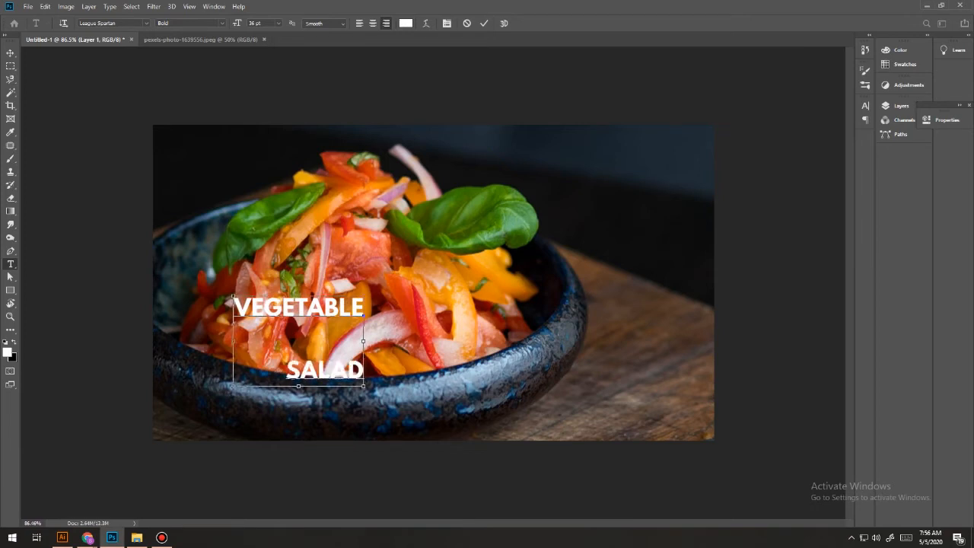
# Select all of the title text and display the Character settings.
pyautogui.hotkey('ctrl', 'a')
pyautogui.click(331, 378)
pyautogui.press('ctrl')
pyautogui.press('ctrl')
pyautogui.hotkey('ctrl', 'a')
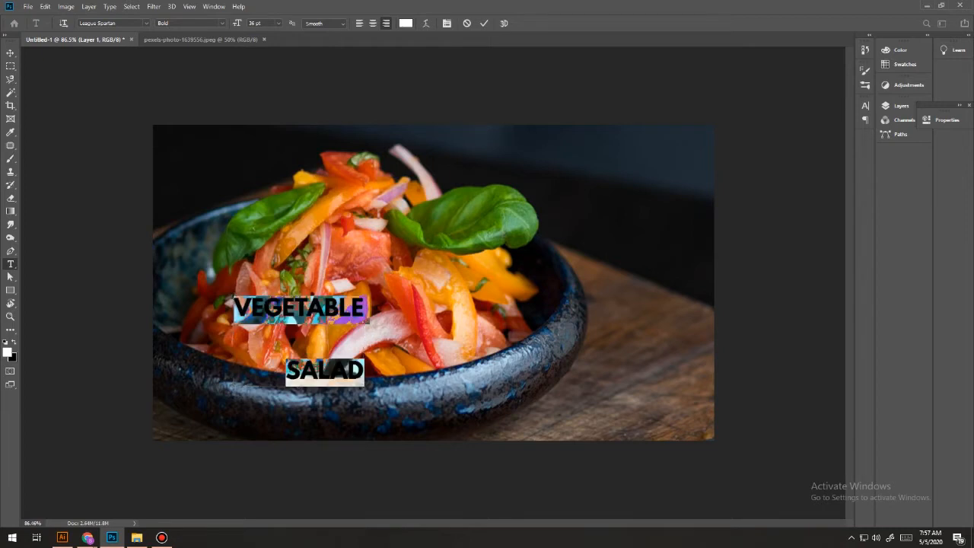
pyautogui.hotkey('ctrl', 't')
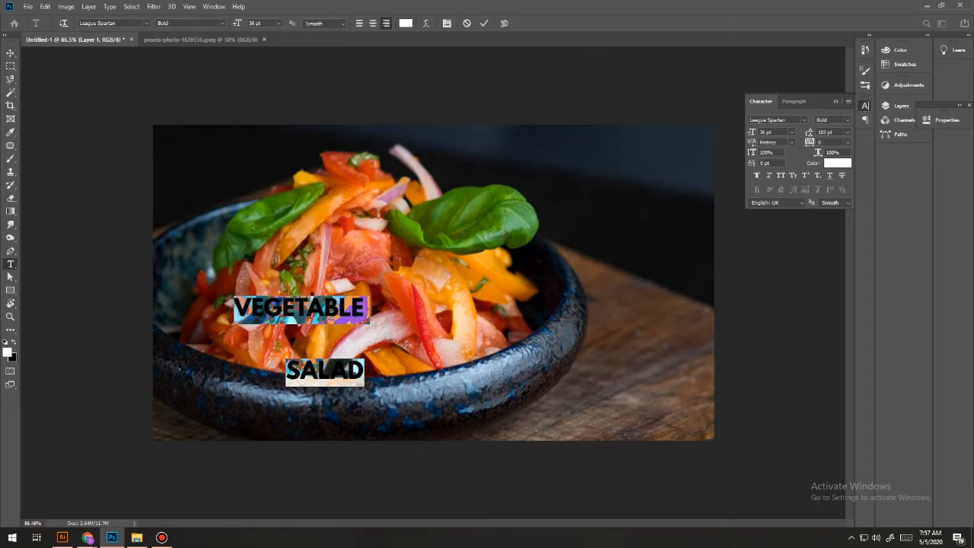
pyautogui.click(214, 6)
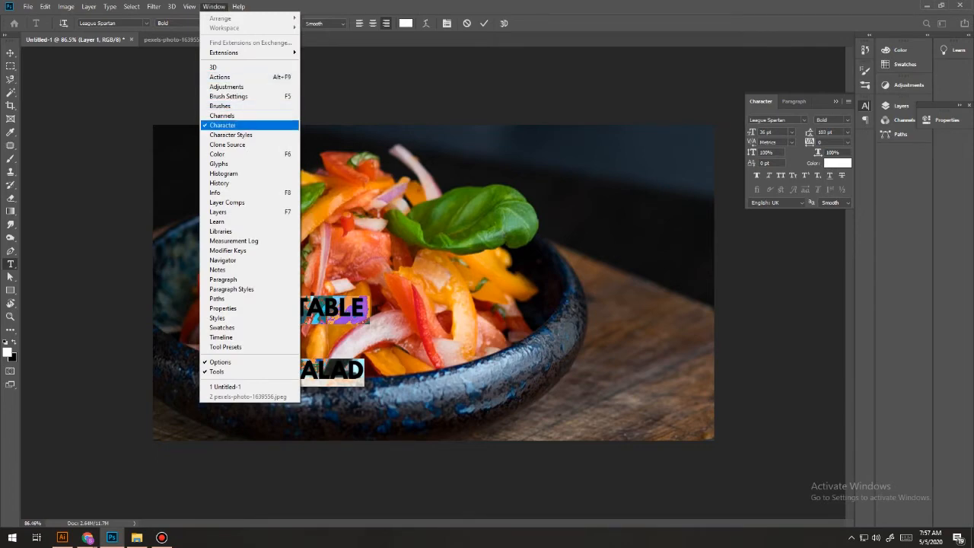
pyautogui.click(222, 125)
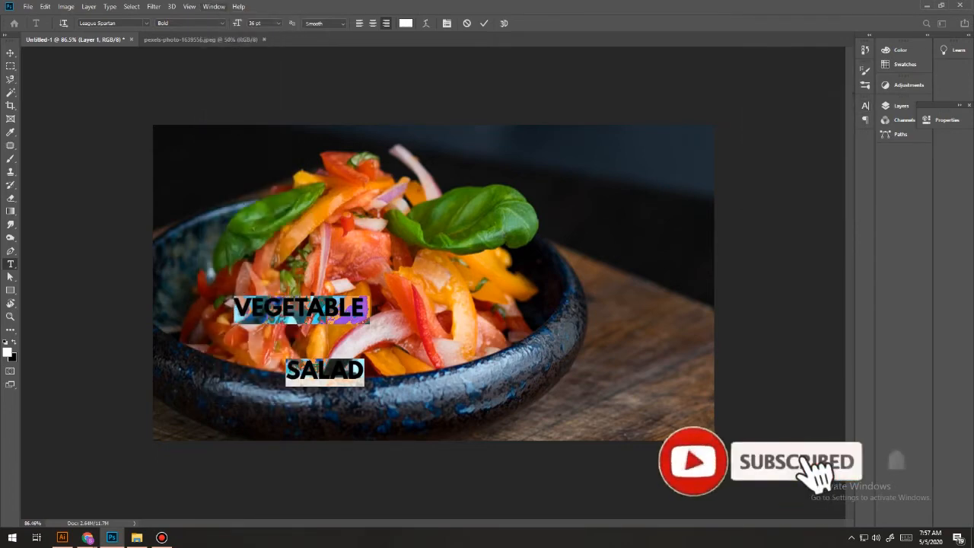
pyautogui.click(214, 6)
pyautogui.click(222, 125)
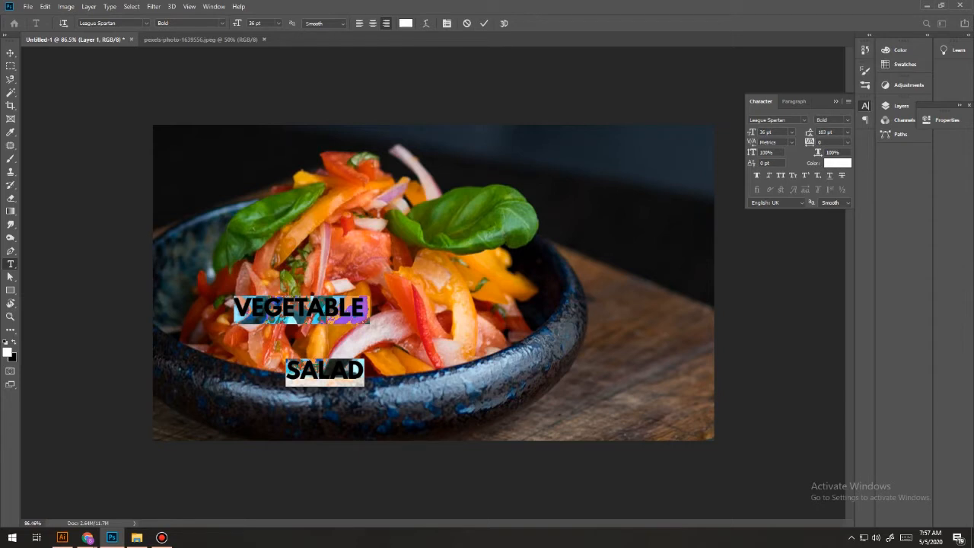
# Reduce the title text's leading to 55 pt.
pyautogui.moveTo(809, 133); pyautogui.dragTo(801, 132)
pyautogui.press('Down')
pyautogui.press('Down')
pyautogui.press('Down')
pyautogui.press('Down')
pyautogui.press('Down')
pyautogui.press('Down')
pyautogui.press('Down')
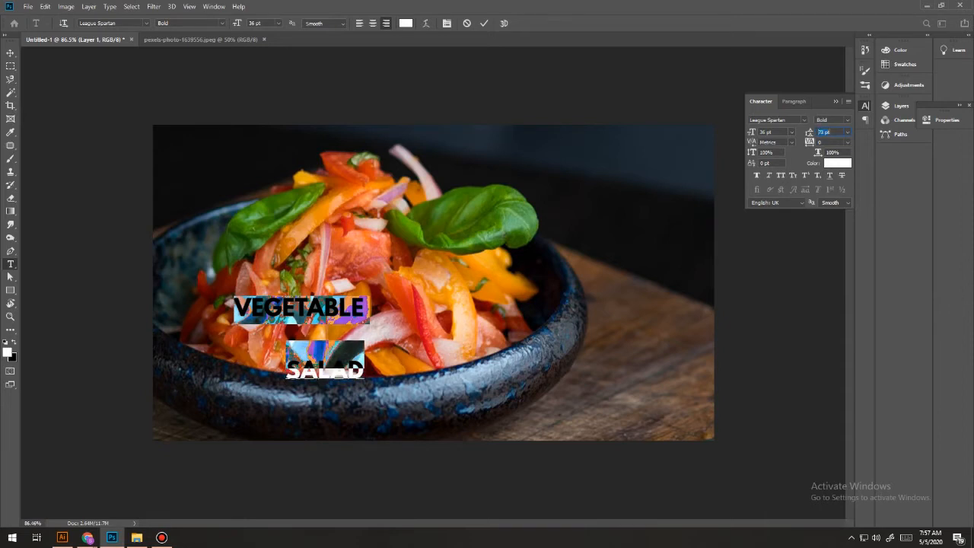
pyautogui.press('Down')
pyautogui.press('Down')
pyautogui.press('Down')
pyautogui.press('Down')
pyautogui.press('Down')
pyautogui.press('Down')
pyautogui.press('Down')
pyautogui.press('Down')
pyautogui.press('Down')
pyautogui.press('Down')
pyautogui.press('Down')
pyautogui.press('Down')
pyautogui.press('Down')
pyautogui.press('Down')
pyautogui.press('Down')
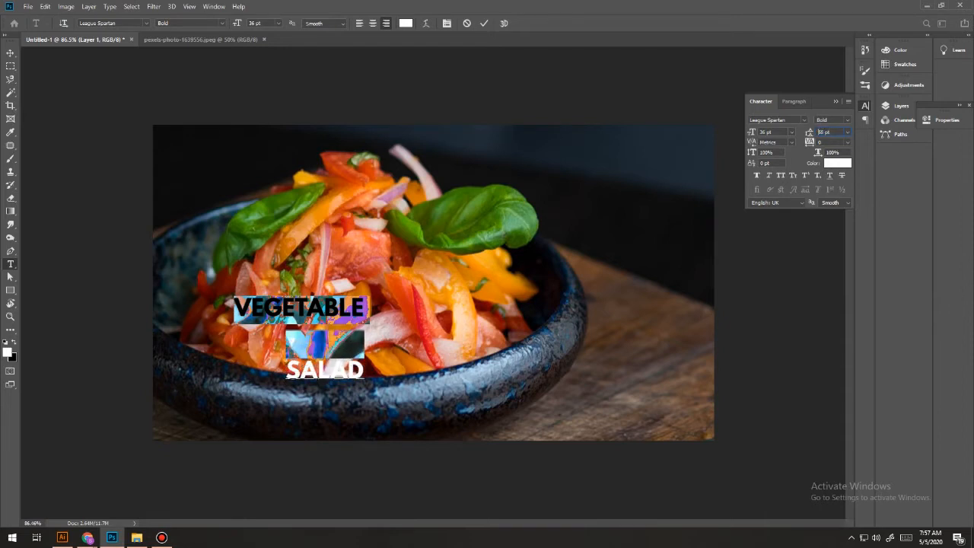
pyautogui.press('Down')
pyautogui.press('Down')
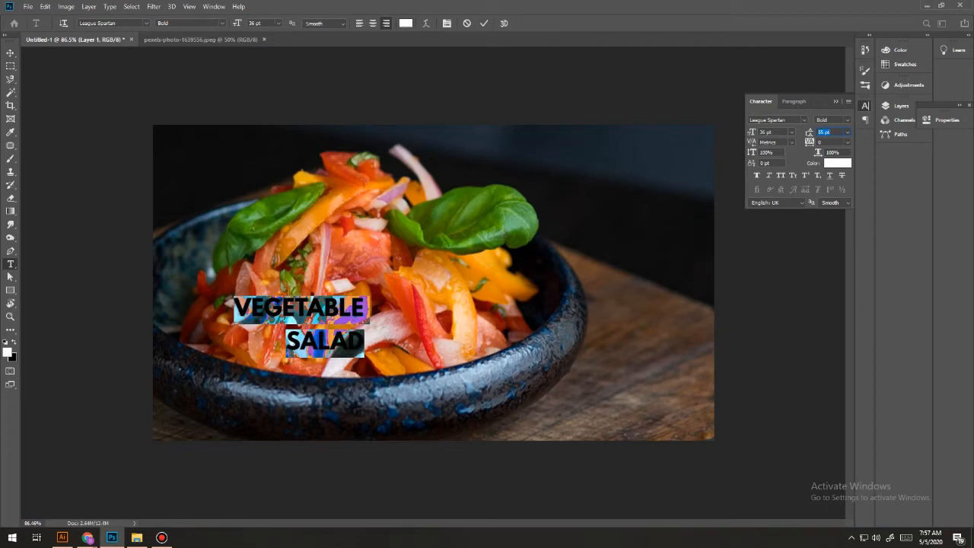
# Set the title's font size to 100 pt and move the text to the lower-right part of the photo.
pyautogui.click(773, 132)
pyautogui.doubleClick(773, 133)
pyautogui.write('100')
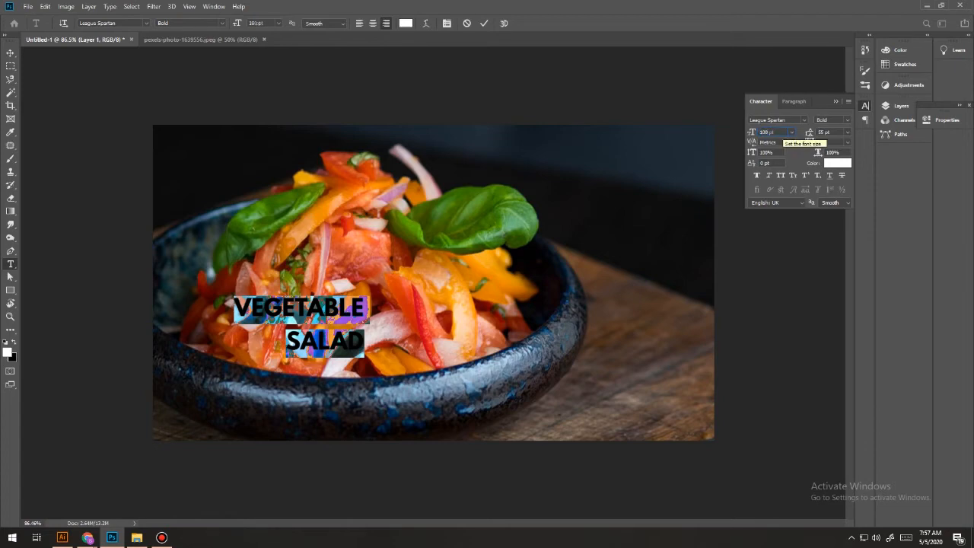
pyautogui.press('Return')
pyautogui.click(10, 52)
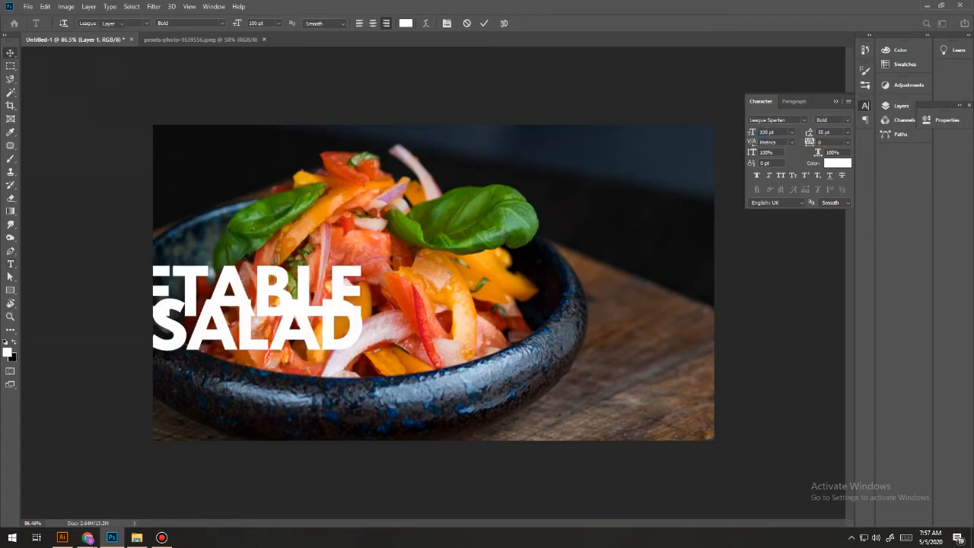
pyautogui.moveTo(293, 281); pyautogui.dragTo(597, 308)
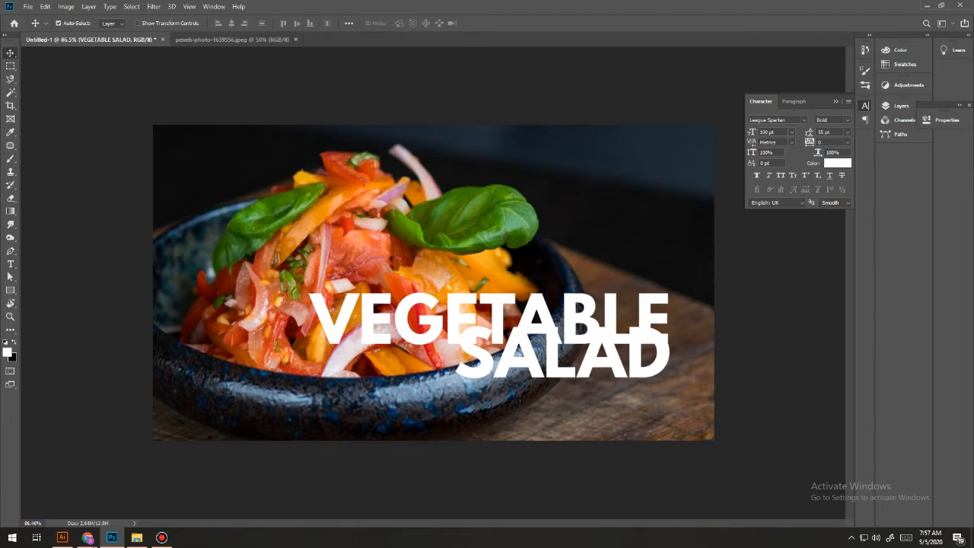
# Set the VEGETABLE SALAD title's leading to 100 pt, trying 80 pt first.
pyautogui.click(810, 132)
pyautogui.write('80')
pyautogui.press('Return')
pyautogui.click(809, 133)
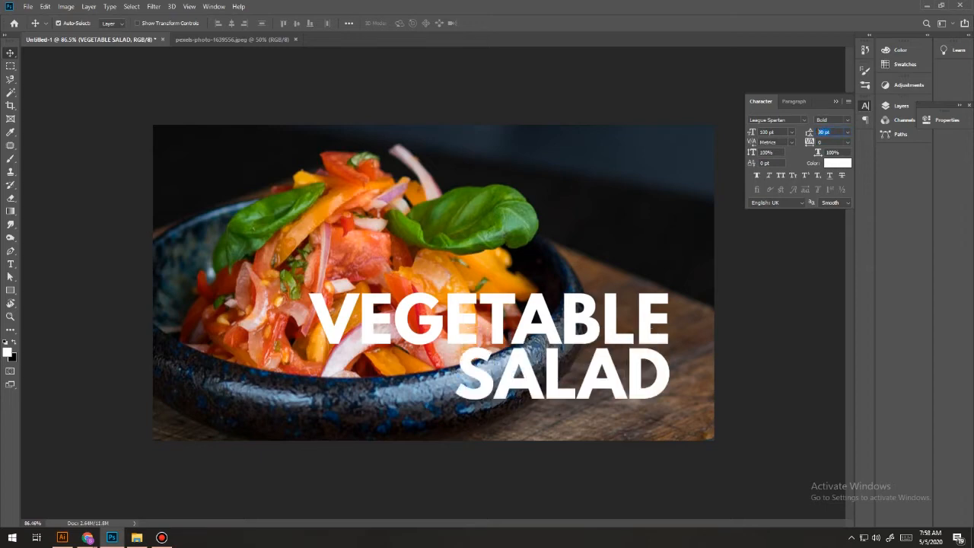
pyautogui.write('100')
pyautogui.press('Return')
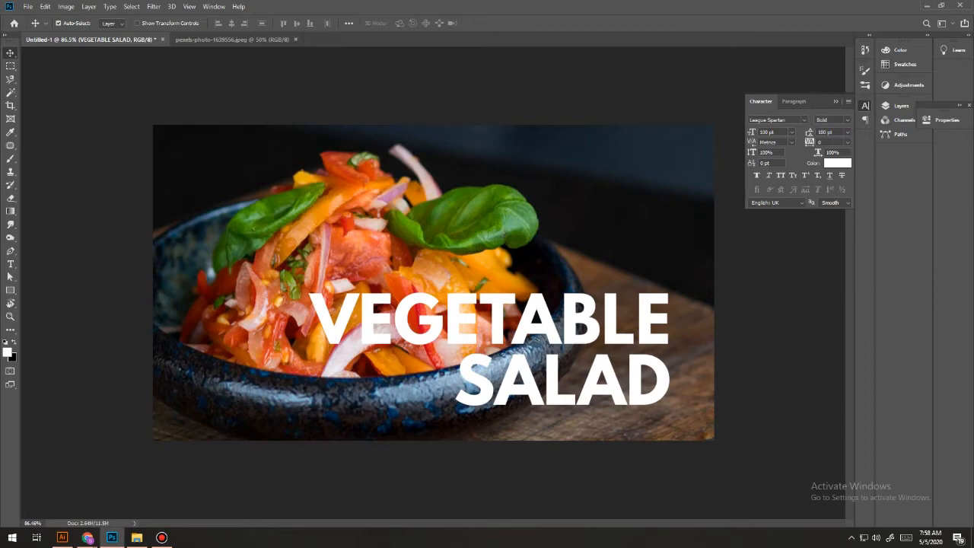
# Examine the thumbnail at a small display size and compare it with the VEGETABLE SALAD layer hidden and shown.
pyautogui.hotkey('ctrl', '-')
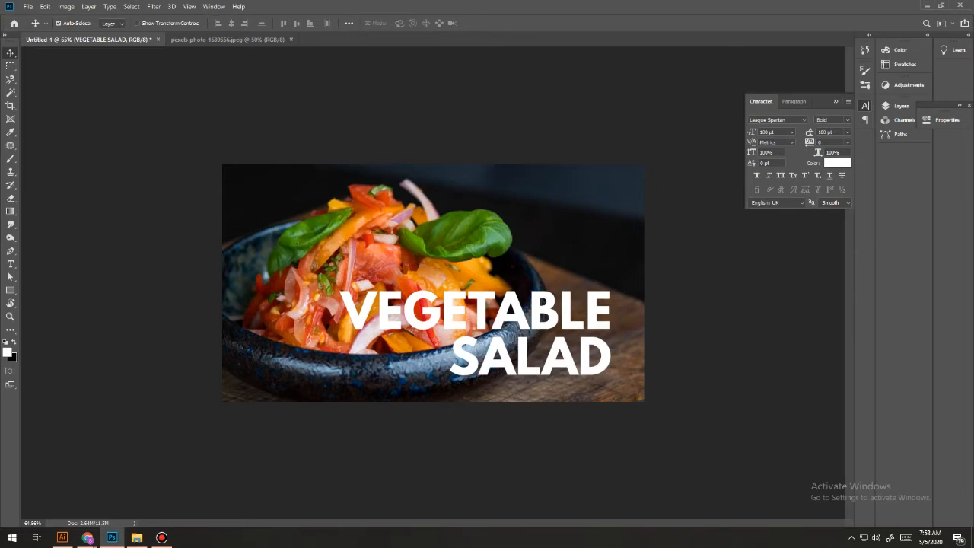
pyautogui.scroll(-7, 432, 283)
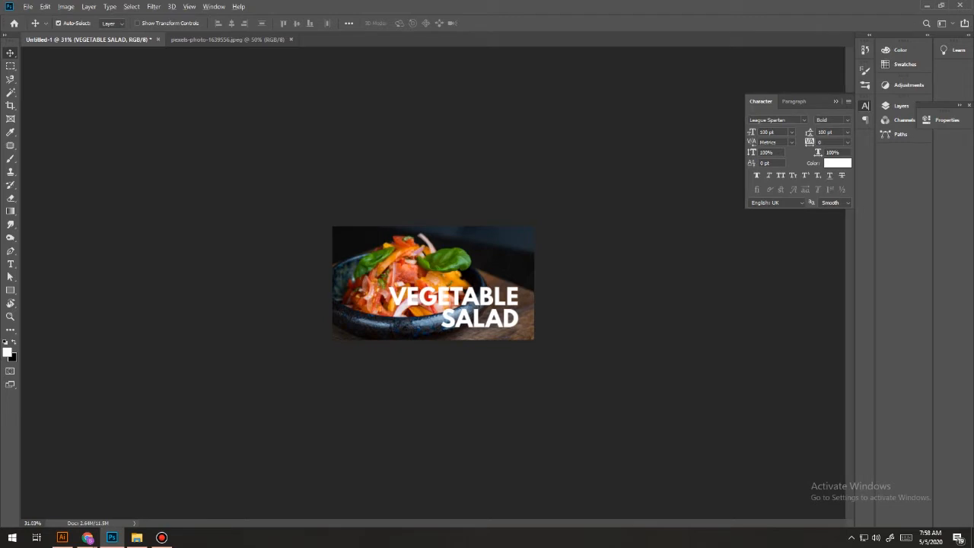
pyautogui.scroll(10, 433, 283)
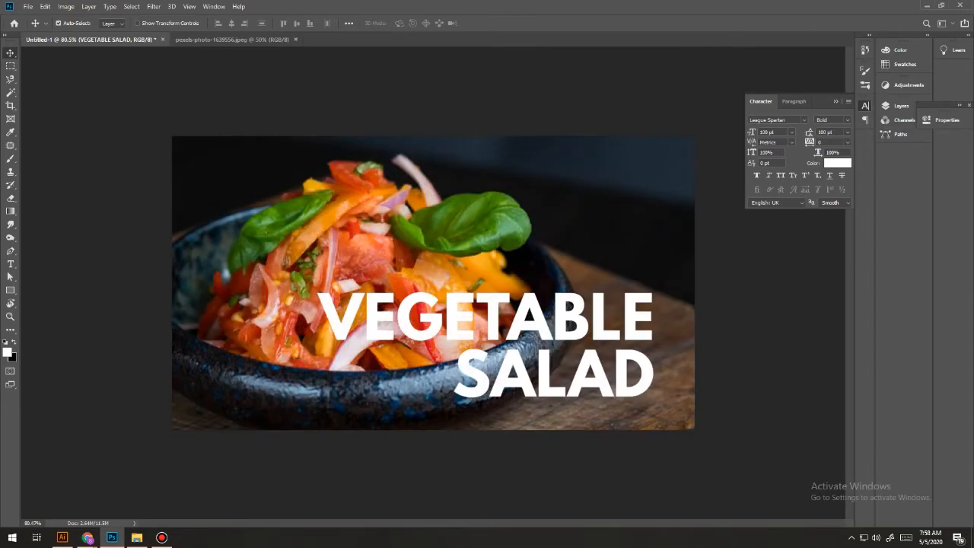
pyautogui.click(901, 106)
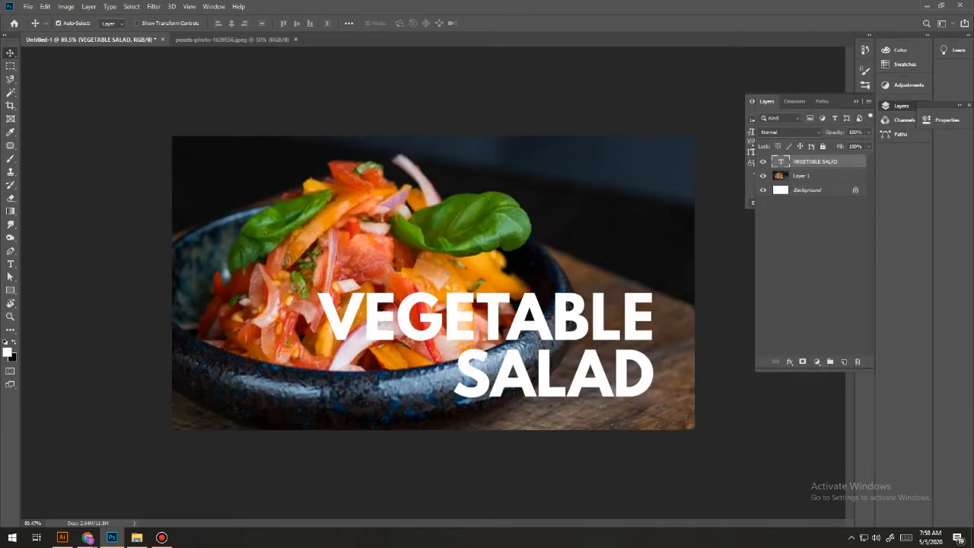
pyautogui.click(763, 162)
pyautogui.click(763, 161)
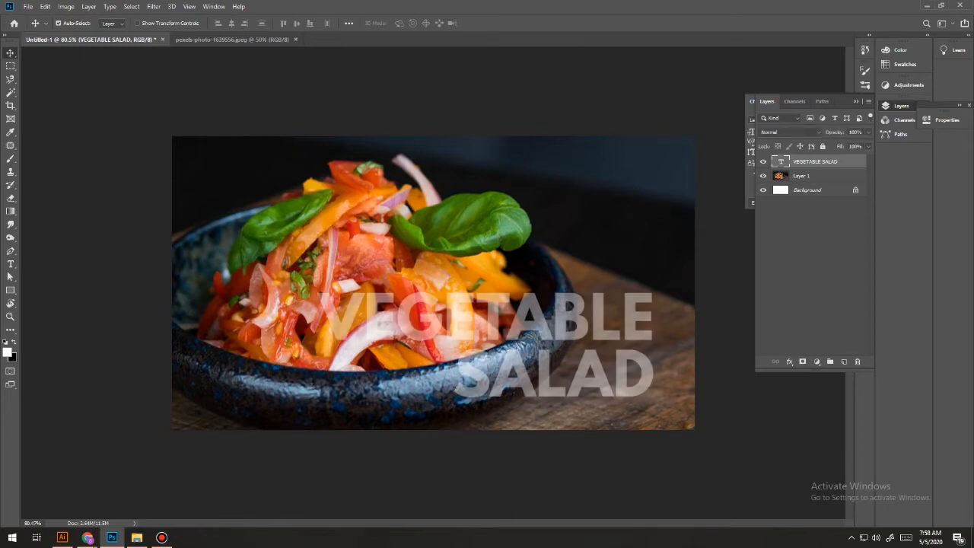
# Add a new layer above Layer 1 and make a rectangular marquee selection tightly around the word VEGETABLE.
pyautogui.click(802, 175)
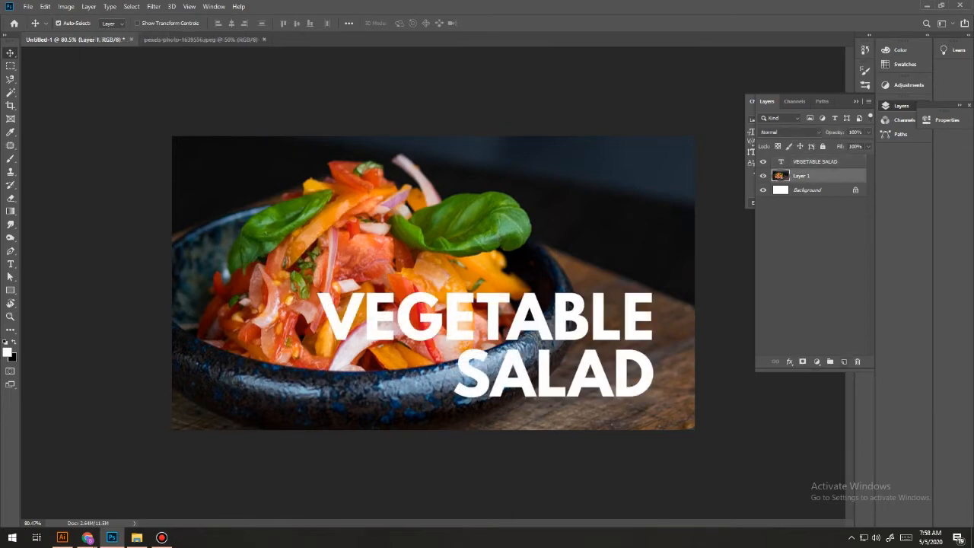
pyautogui.click(844, 362)
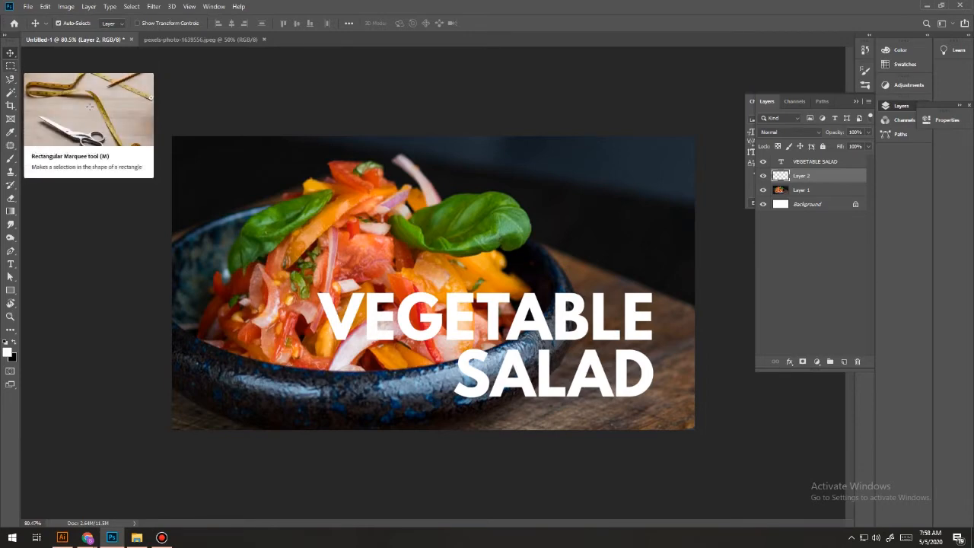
pyautogui.click(10, 65)
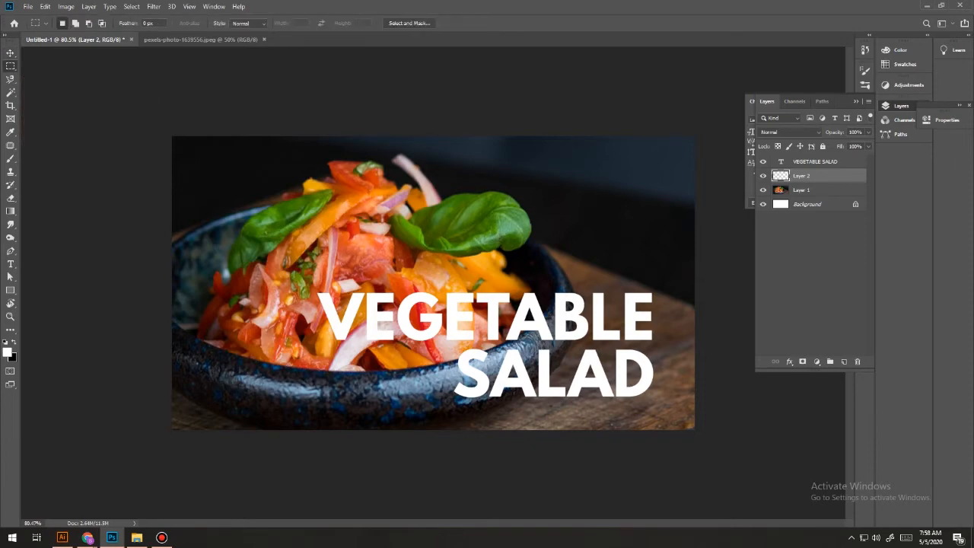
pyautogui.moveTo(315, 290); pyautogui.dragTo(654, 340)
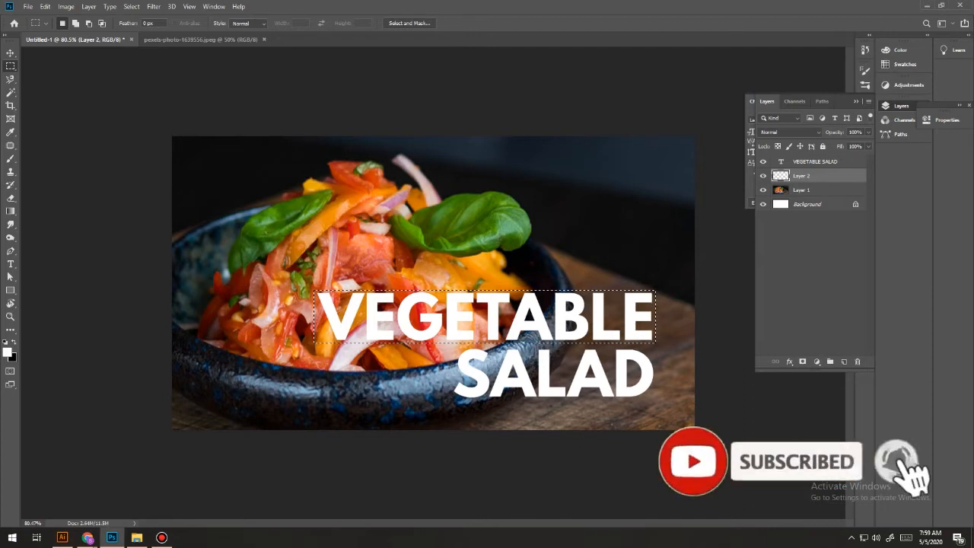
# Set the foreground colour to green 5b9131 sampled from the basil leaf, fill the VEGETABLE selection with it and deselect.
pyautogui.click(7, 353)
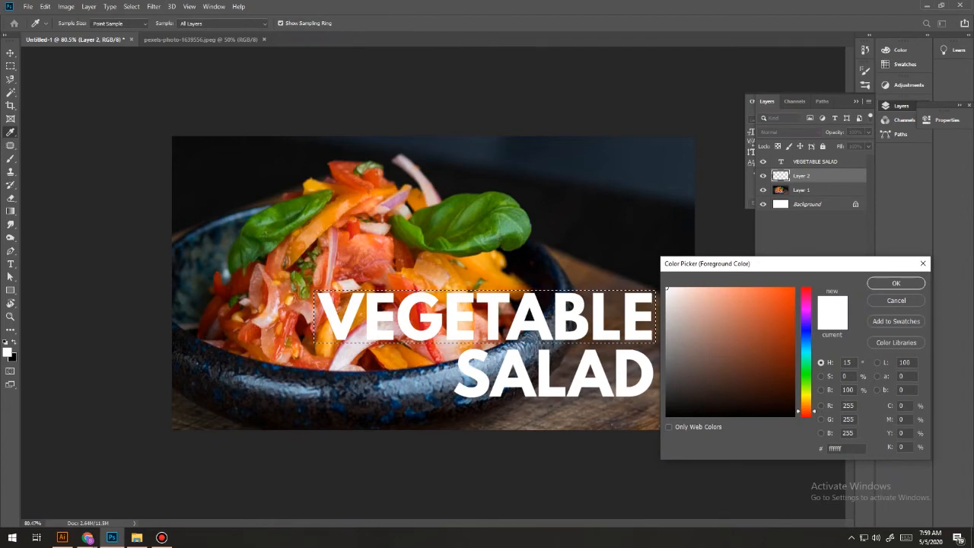
pyautogui.click(475, 219)
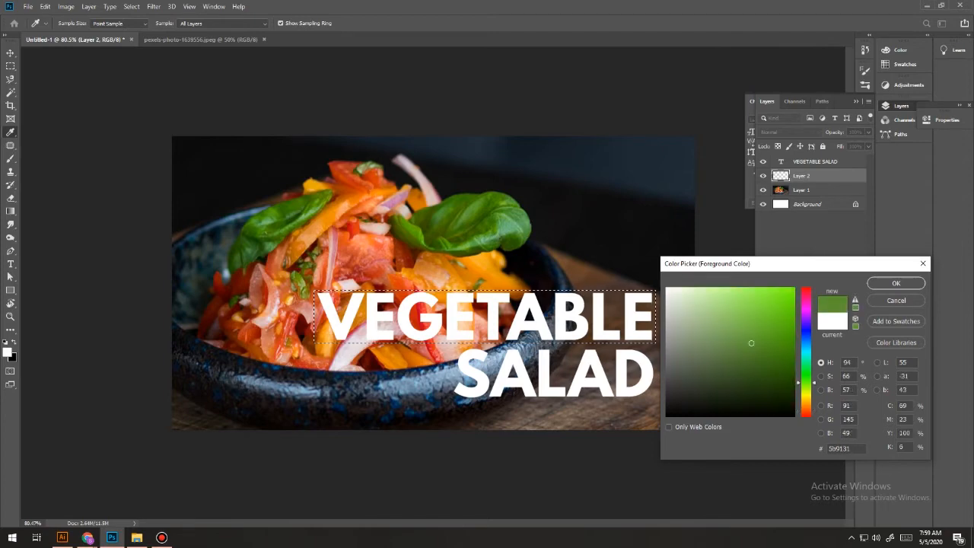
pyautogui.click(896, 283)
pyautogui.press('m')
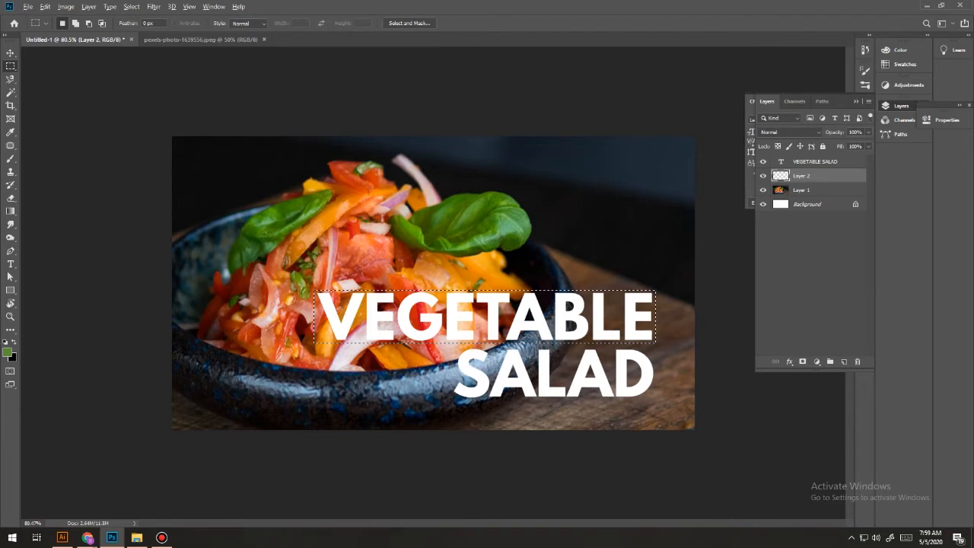
pyautogui.hotkey('alt', 'BackSpace')
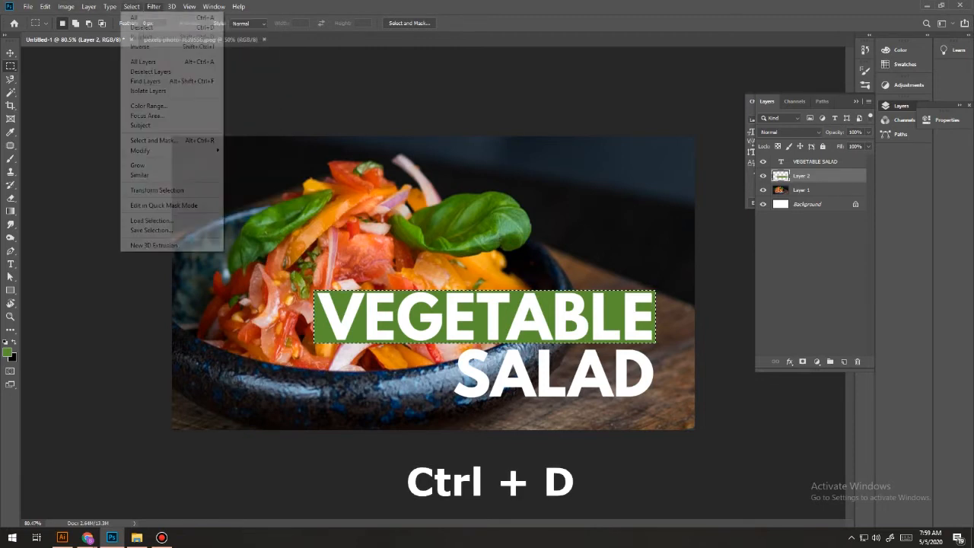
pyautogui.hotkey('ctrl', 'd')
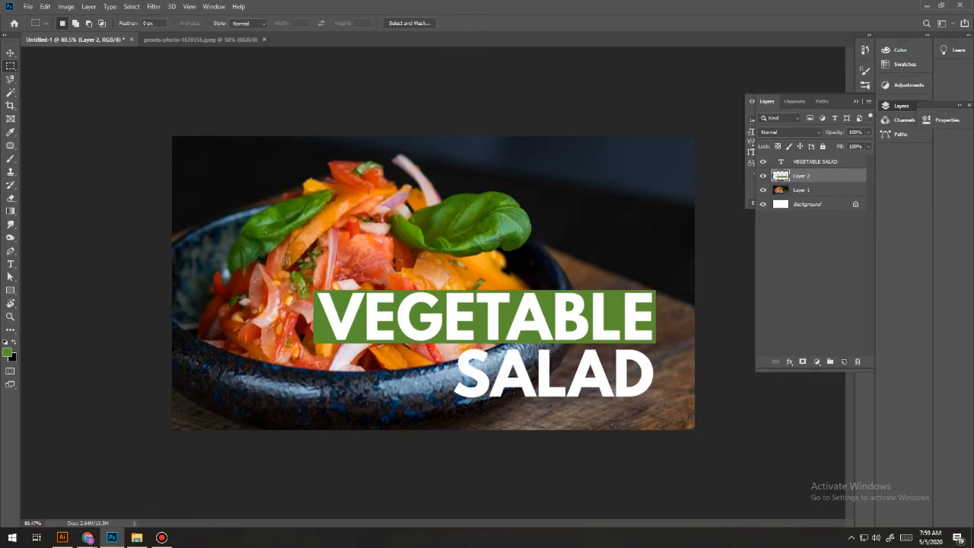
# On another new layer, fill a rectangular selection around the word SALAD with the same green and deselect.
pyautogui.click(844, 362)
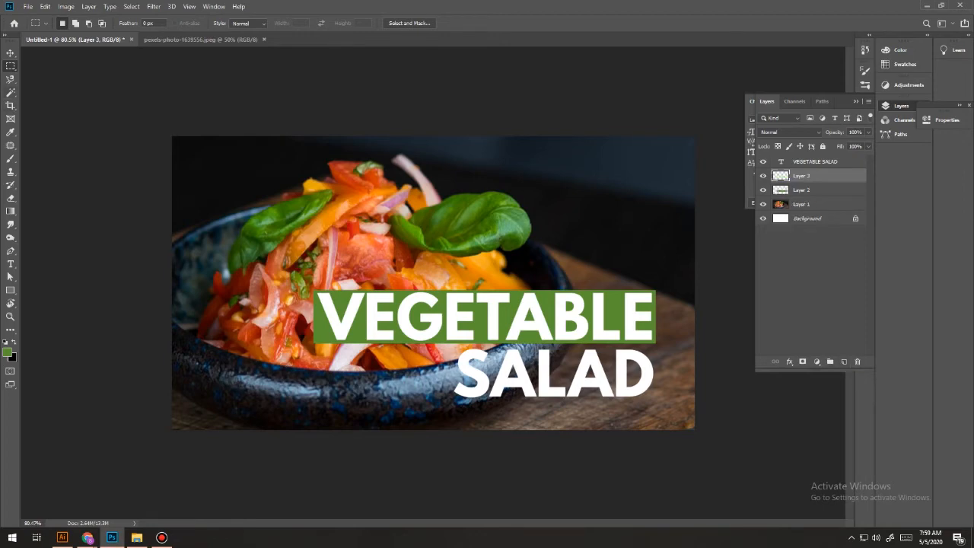
pyautogui.moveTo(451, 349); pyautogui.dragTo(655, 399)
pyautogui.hotkey('alt', 'BackSpace')
pyautogui.hotkey('ctrl', 'd')
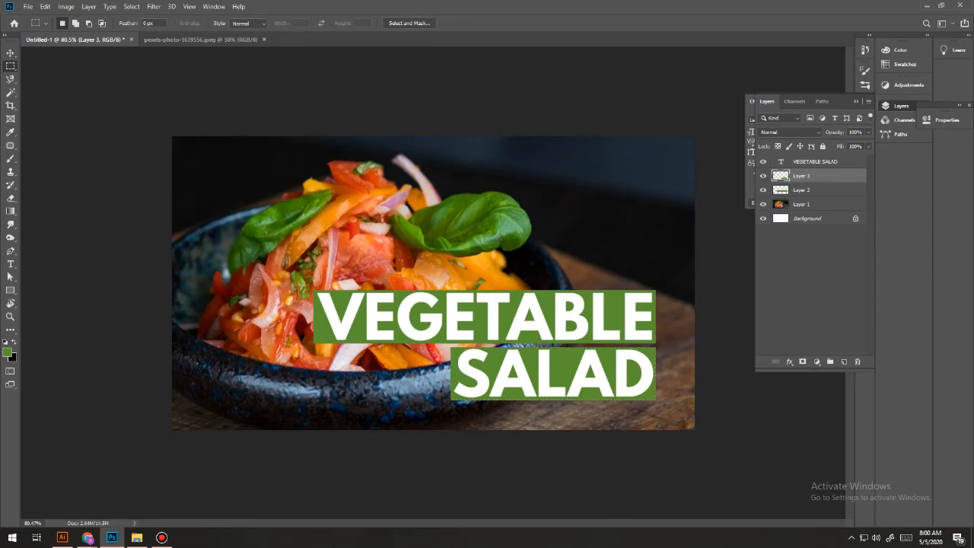
pyautogui.scroll(-4, 433, 283)
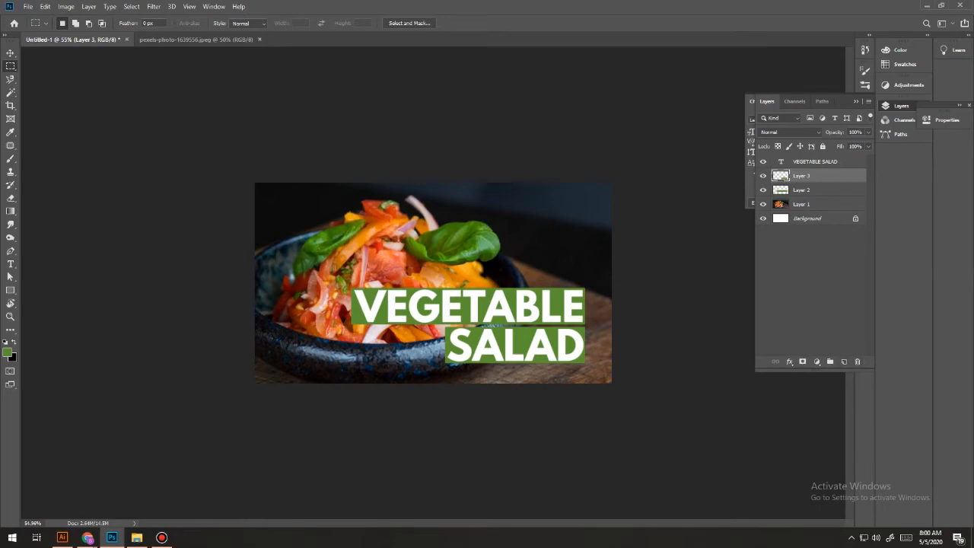
pyautogui.scroll(8, 433, 283)
pyautogui.scroll(-2, 433, 283)
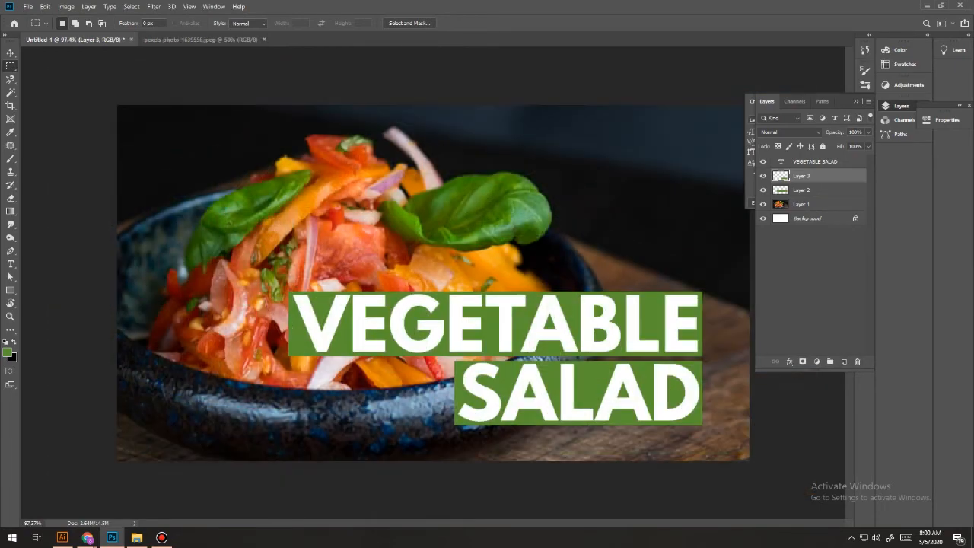
# Add the text QUICK & EASY to the photo above the VEGETABLE SALAD title.
pyautogui.click(11, 264)
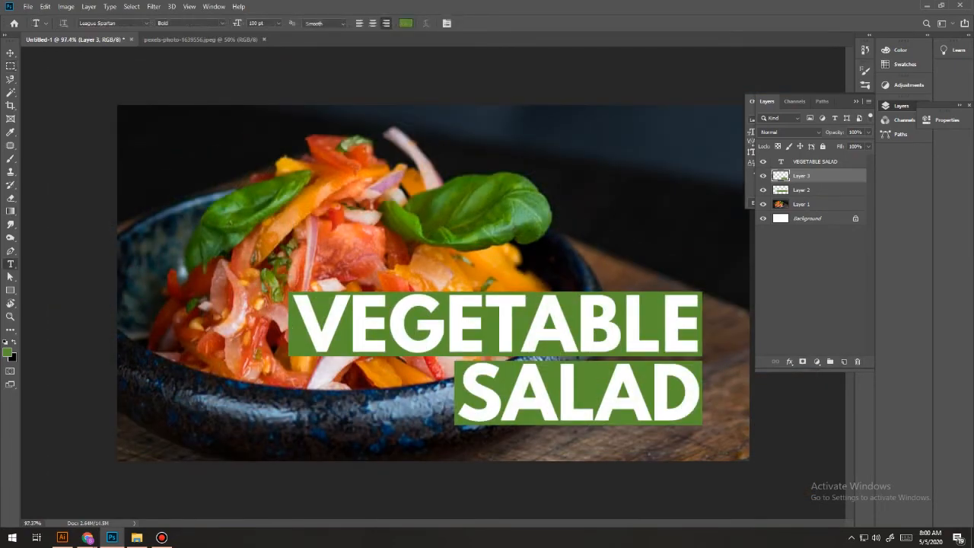
pyautogui.click(391, 270)
pyautogui.write('QUICK')
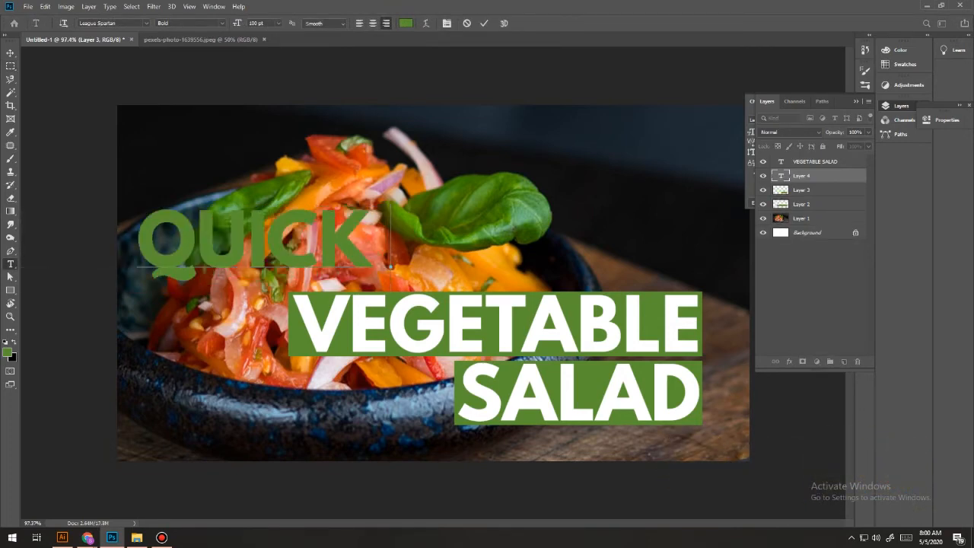
pyautogui.write(' & W')
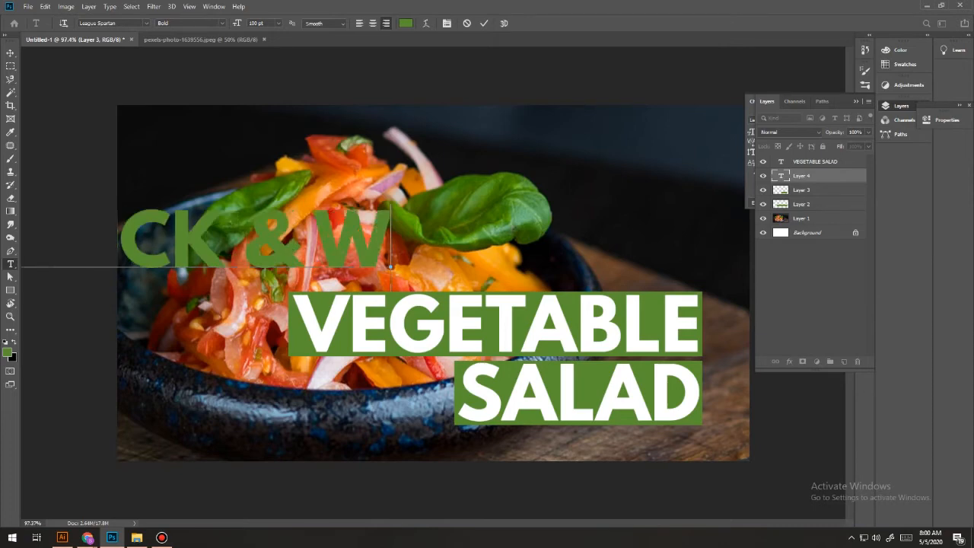
pyautogui.press('BackSpace')
pyautogui.write('EASY')
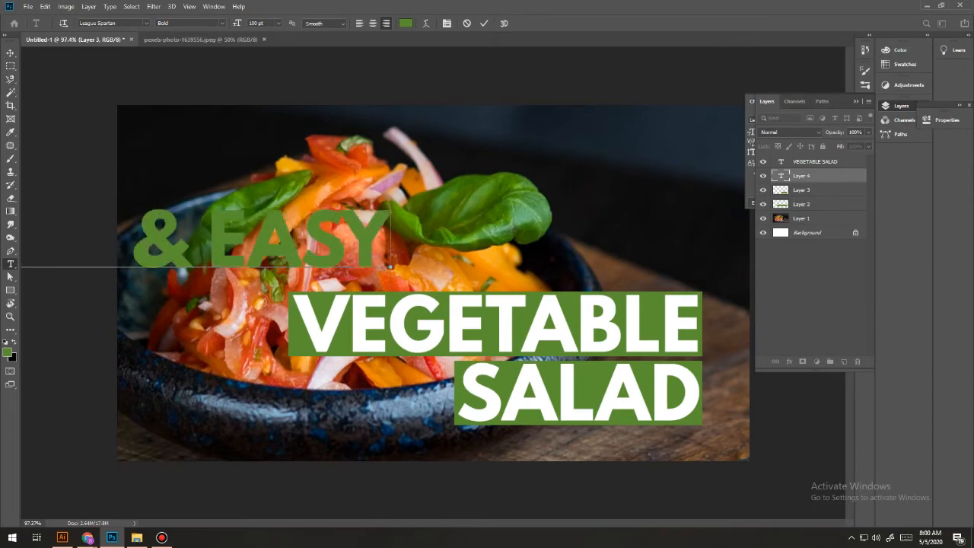
# Scale the QUICK & EASY text to about 47% and place it directly above VEGETABLE, aligned with the title's right edge.
pyautogui.click(10, 53)
pyautogui.moveTo(286, 240); pyautogui.dragTo(598, 243)
pyautogui.hotkey('ctrl', 't')
pyautogui.moveTo(190, 206); pyautogui.dragTo(462, 251)
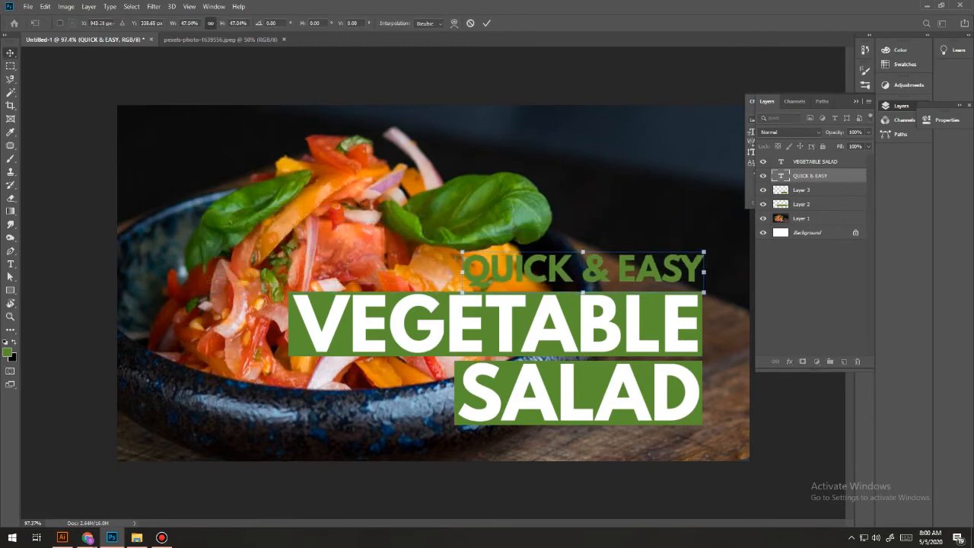
pyautogui.press('Return')
# Add a new layer directly below the QUICK & EASY text layer and make a rectangular selection around that text.
pyautogui.scroll(-6, 434, 282)
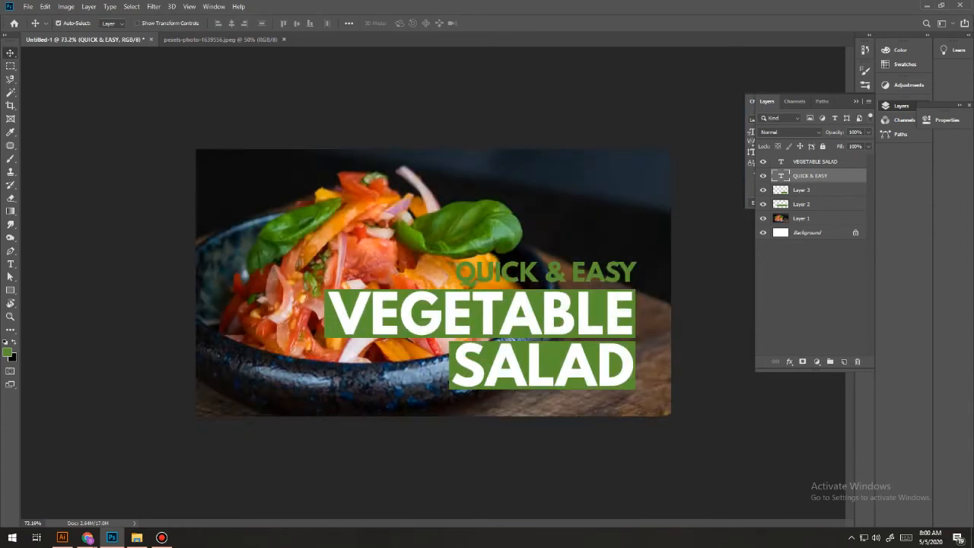
pyautogui.scroll(-3, 433, 282)
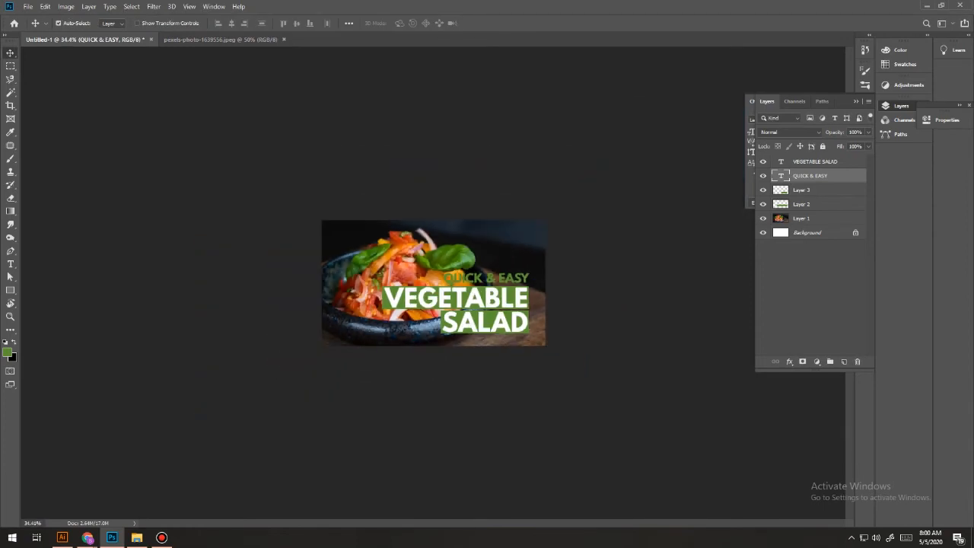
pyautogui.scroll(-2, 433, 282)
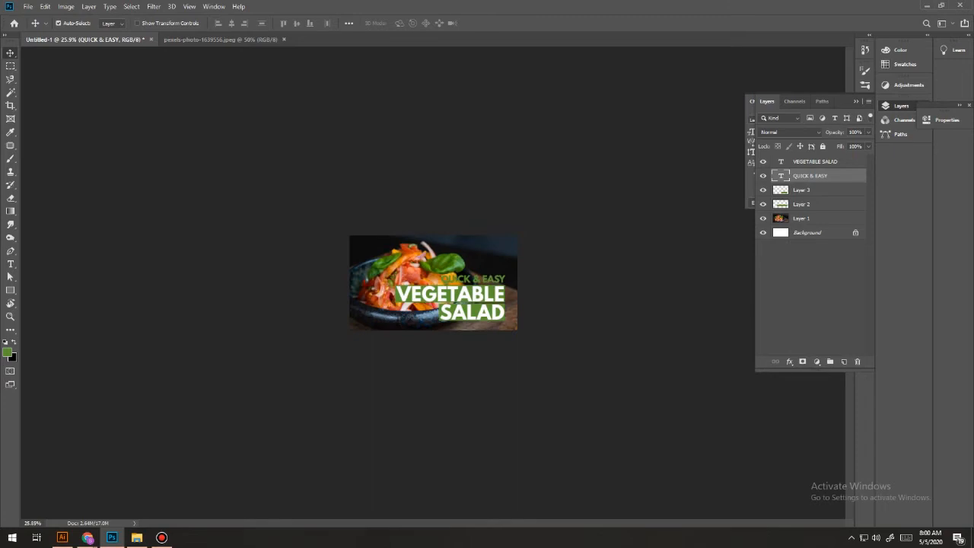
pyautogui.scroll(-3, 433, 282)
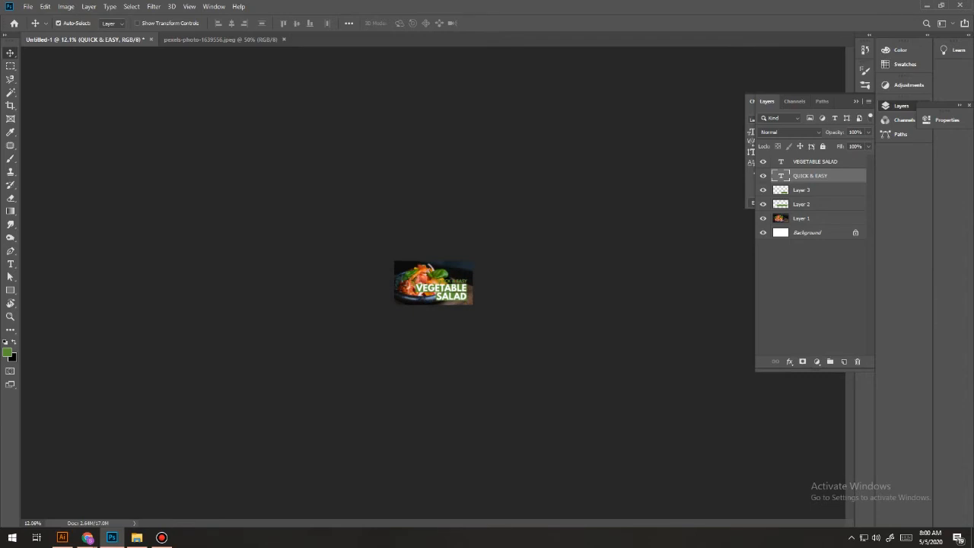
pyautogui.scroll(5, 433, 282)
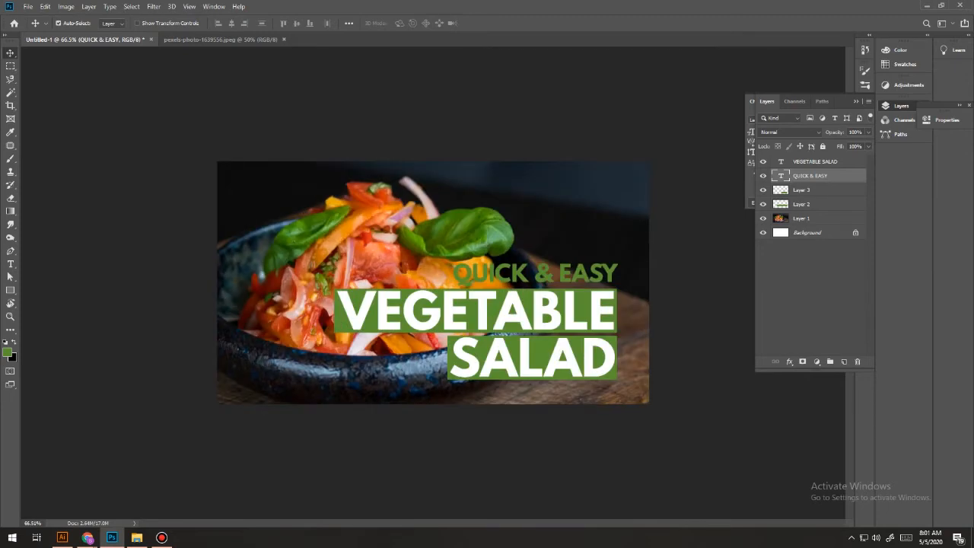
pyautogui.click(844, 361)
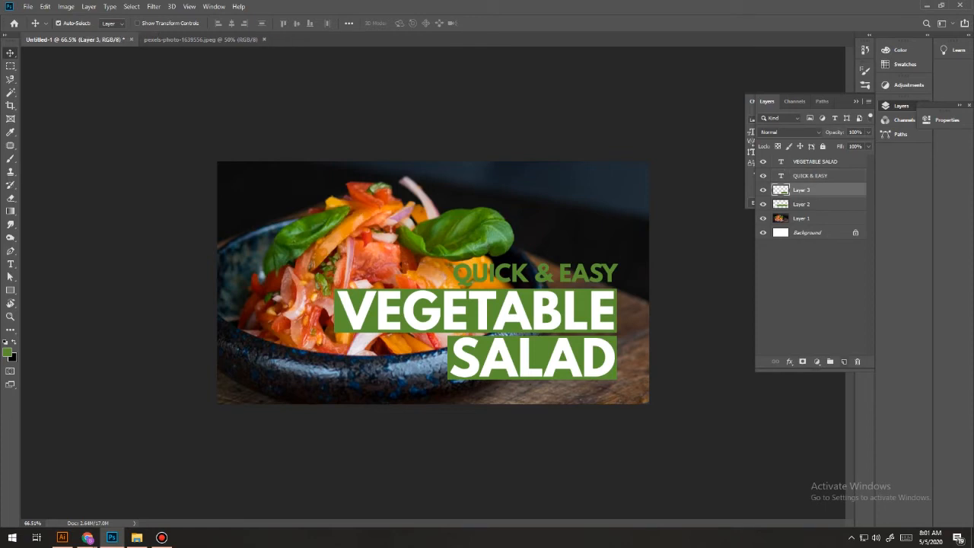
pyautogui.click(11, 66)
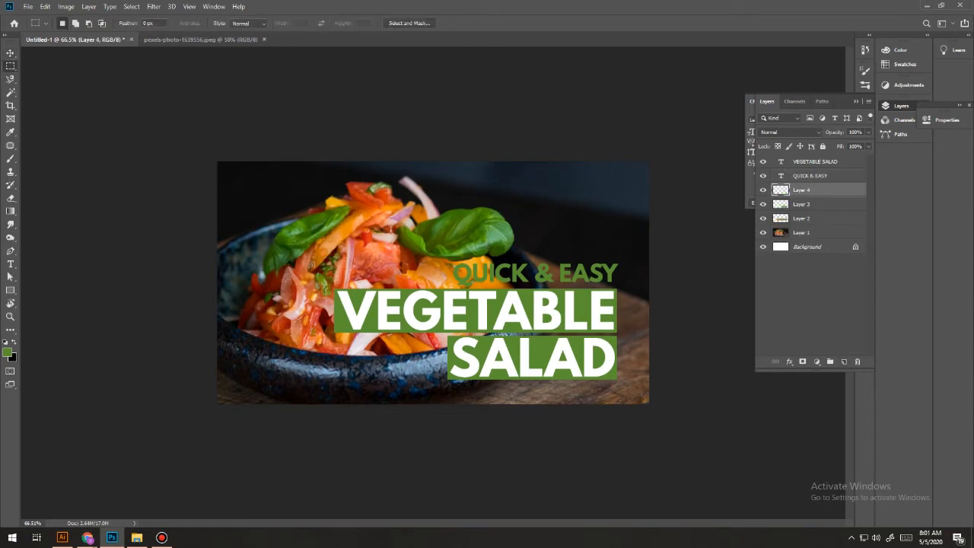
pyautogui.moveTo(452, 261); pyautogui.dragTo(618, 287)
pyautogui.moveTo(617, 287); pyautogui.dragTo(617, 286)
# Set the foreground colour to a red-orange sampled from the tomato and fill the QUICK & EASY selection with it.
pyautogui.click(7, 352)
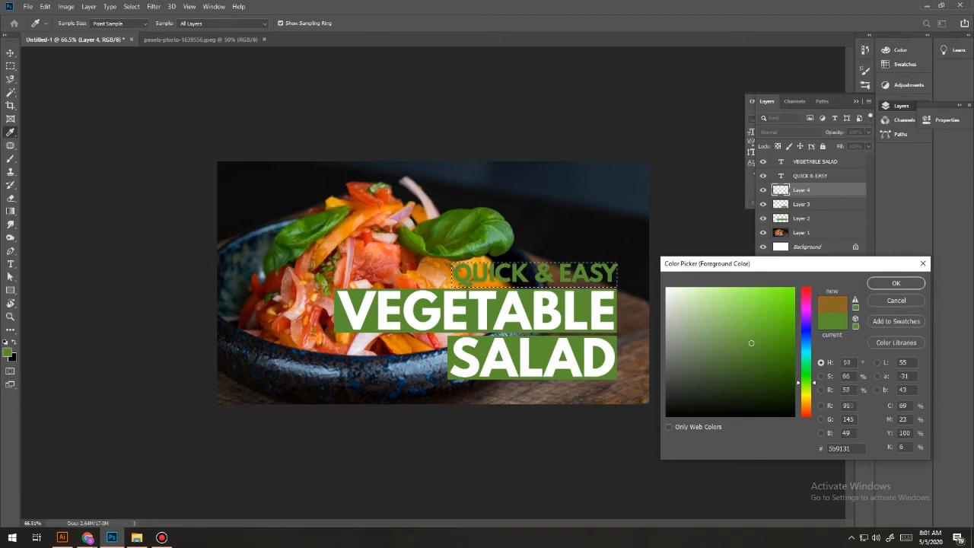
pyautogui.click(357, 192)
pyautogui.click(895, 282)
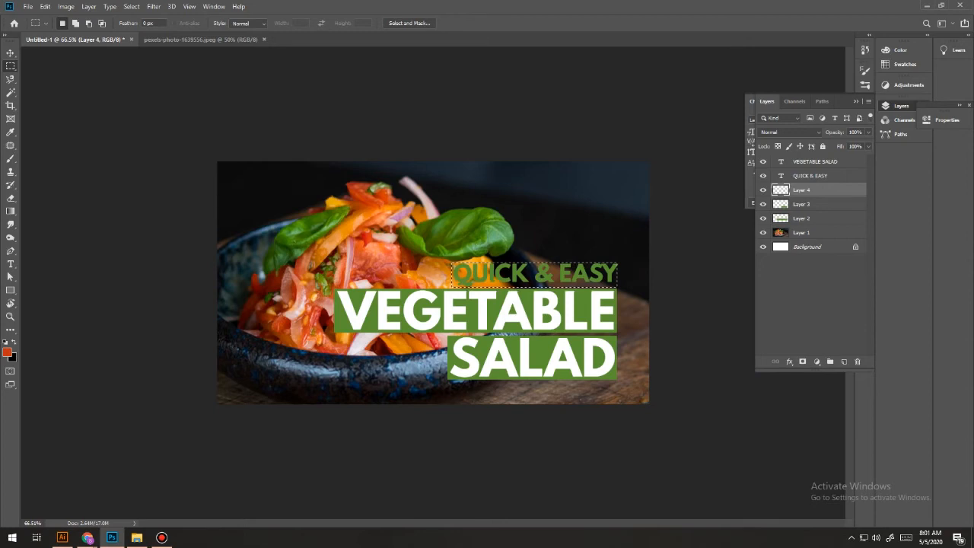
pyautogui.hotkey('alt', 'BackSpace')
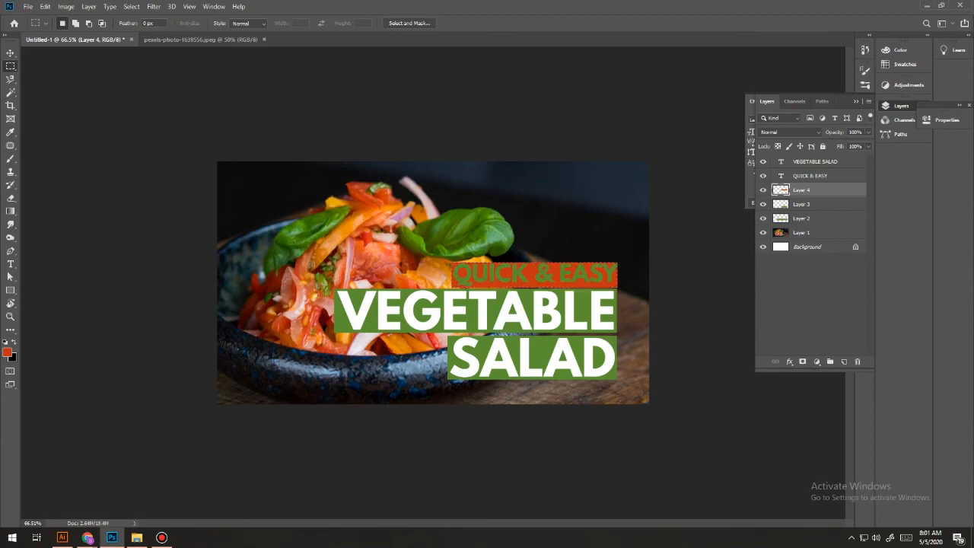
# Clear the selection and shift the QUICK & EASY text slightly left and down on its red-orange bar.
pyautogui.scroll(9, 608, 272)
pyautogui.moveTo(608, 272); pyautogui.dragTo(369, 246)
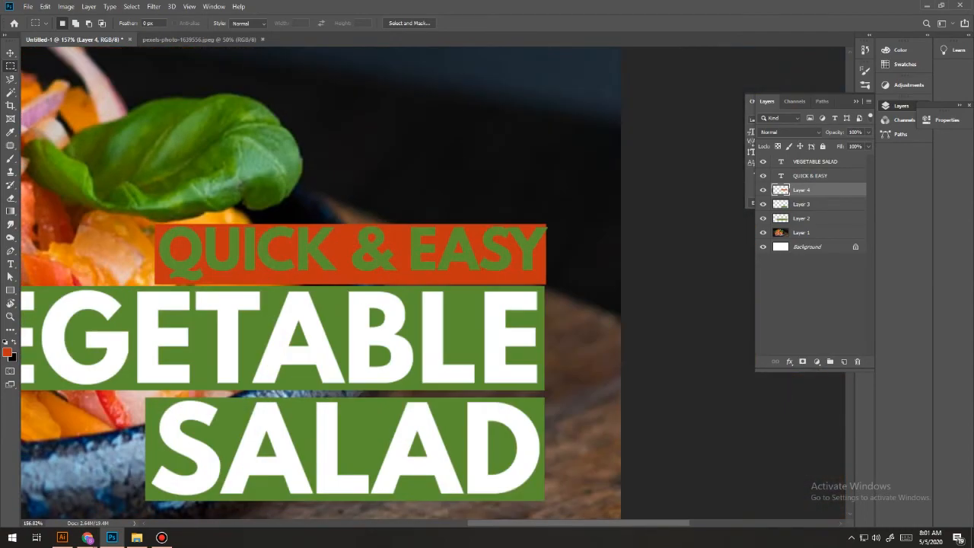
pyautogui.press('v')
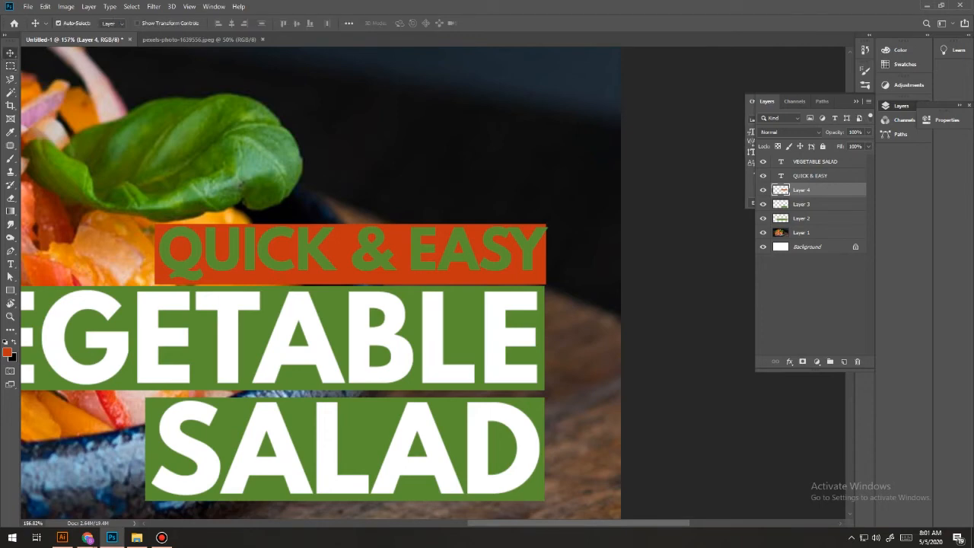
pyautogui.click(810, 175)
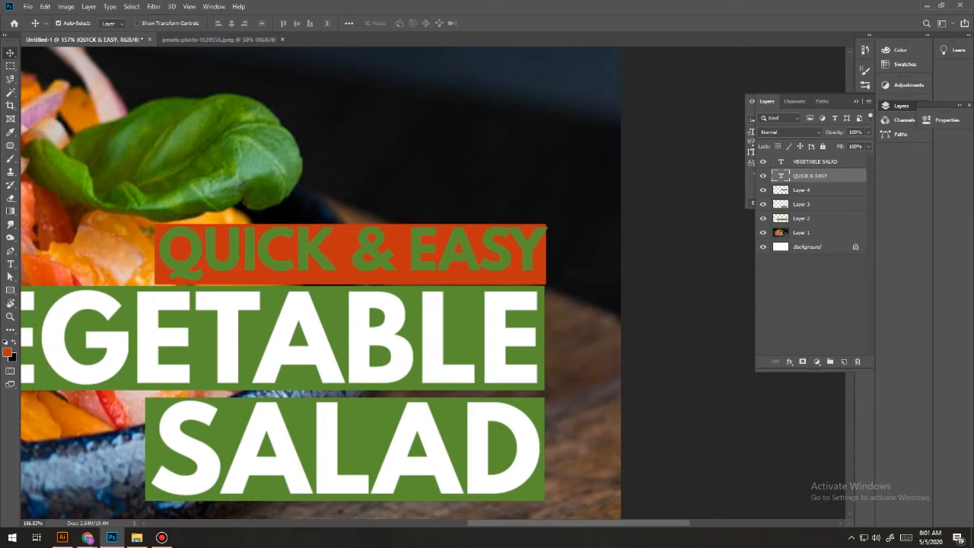
pyautogui.press('Left')
pyautogui.press('Left')
pyautogui.press('Left')
pyautogui.press('Left')
pyautogui.press('Left')
pyautogui.press('Left')
pyautogui.press('Left')
pyautogui.press('Left')
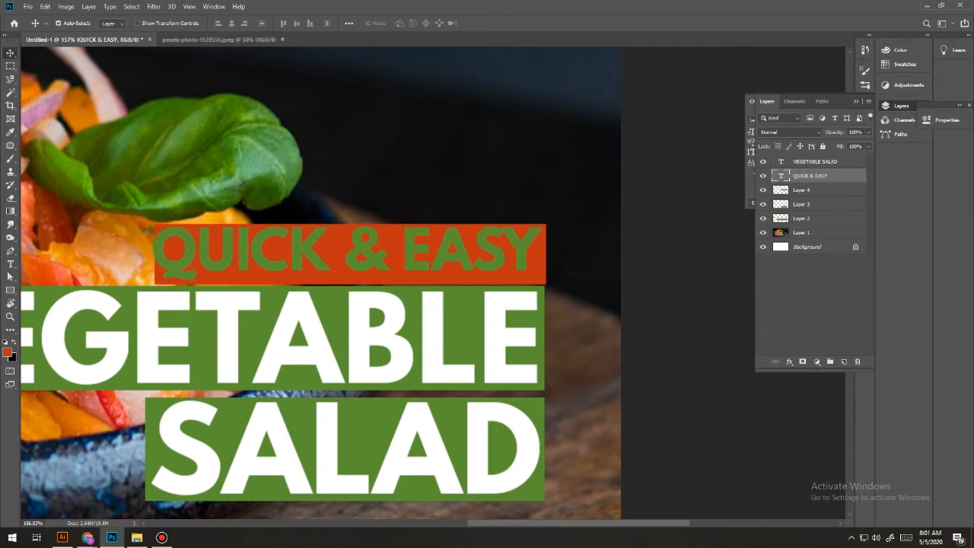
pyautogui.moveTo(531, 241); pyautogui.dragTo(534, 243)
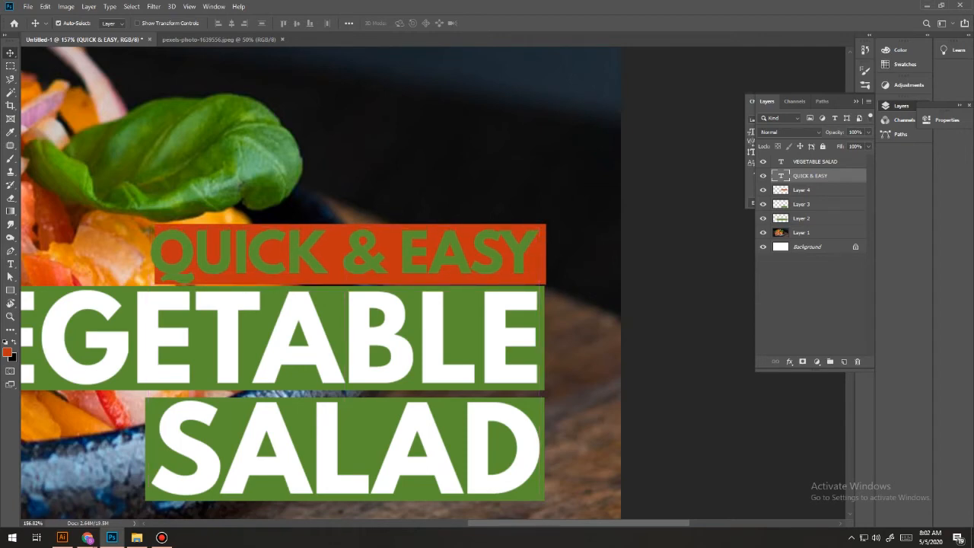
# Widen the red-orange bar behind QUICK & EASY to about 102.4%, extending its left edge to line up with the green SALAD bar.
pyautogui.click(803, 191)
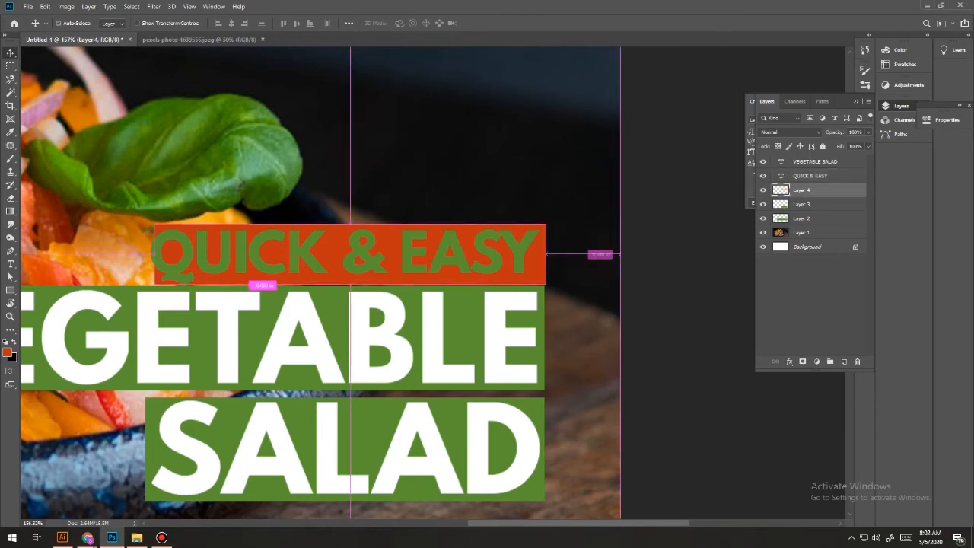
pyautogui.click(132, 7)
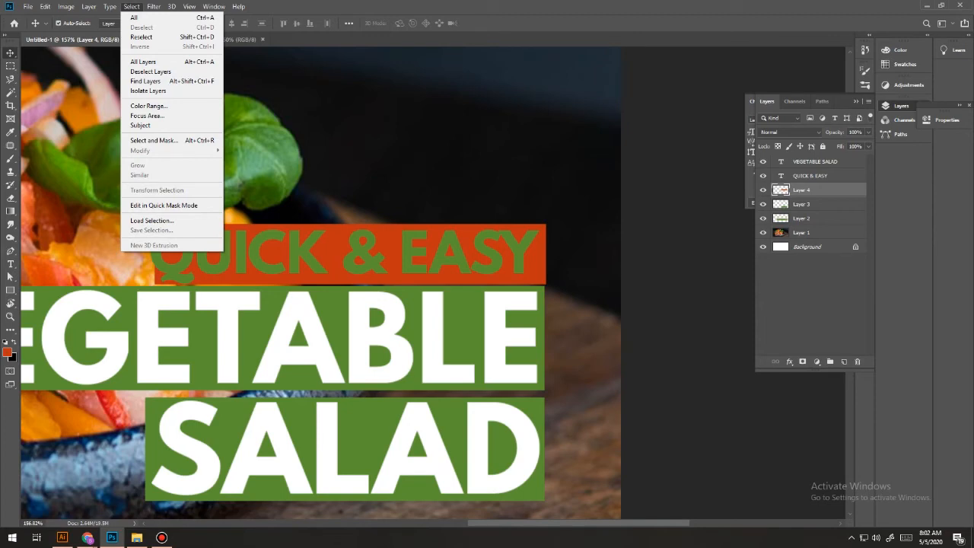
pyautogui.click(132, 7)
pyautogui.rightClick(839, 191)
pyautogui.press('Escape')
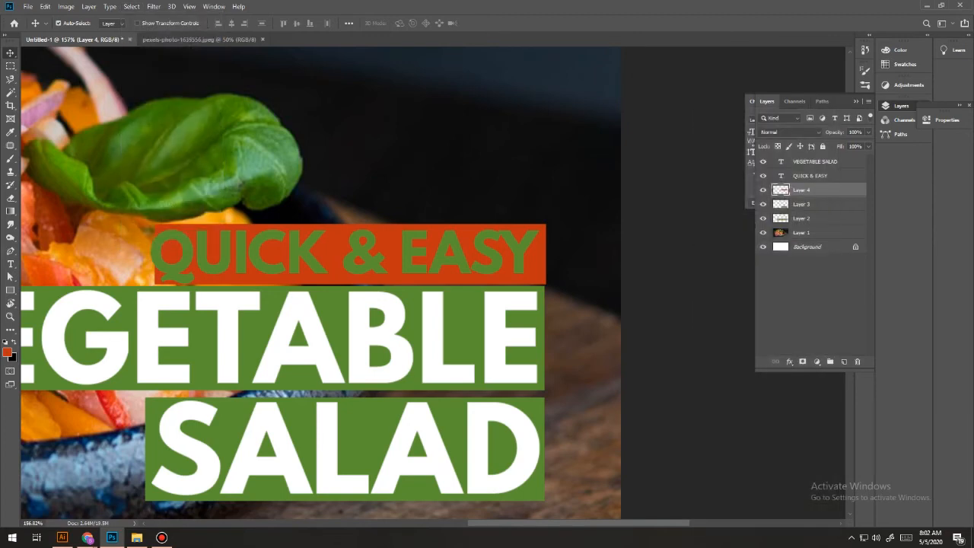
pyautogui.rightClick(543, 282)
pyautogui.press('Escape')
pyautogui.press('ctrl')
pyautogui.hotkey('ctrl', 't')
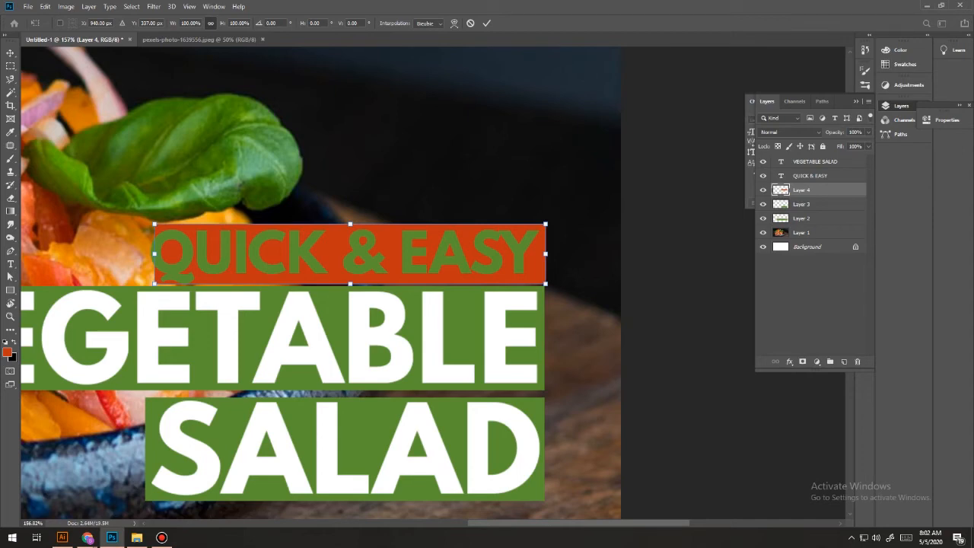
pyautogui.moveTo(155, 253); pyautogui.dragTo(144, 253)
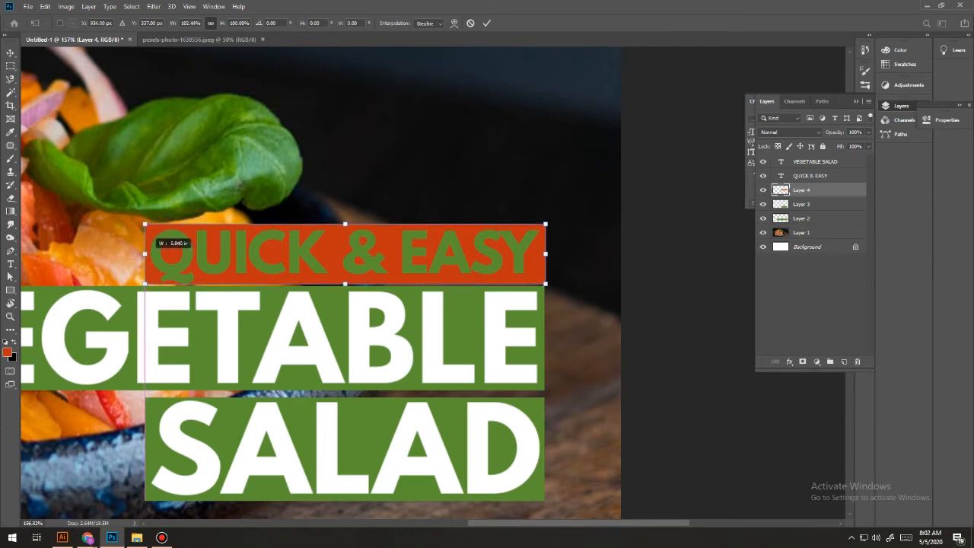
pyautogui.press('Return')
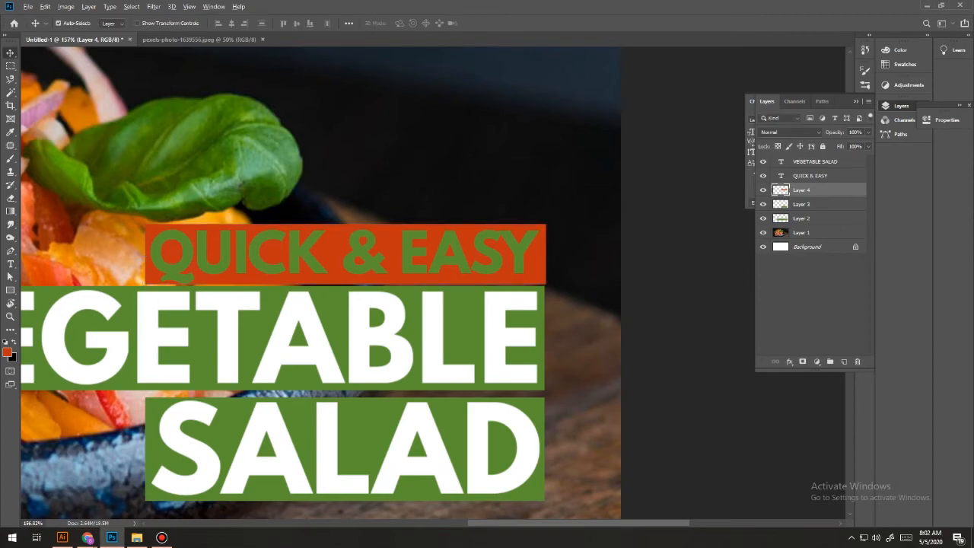
# Set the foreground colour to white and fill the QUICK & EASY text layer with it.
pyautogui.hotkey('ctrl', '0')
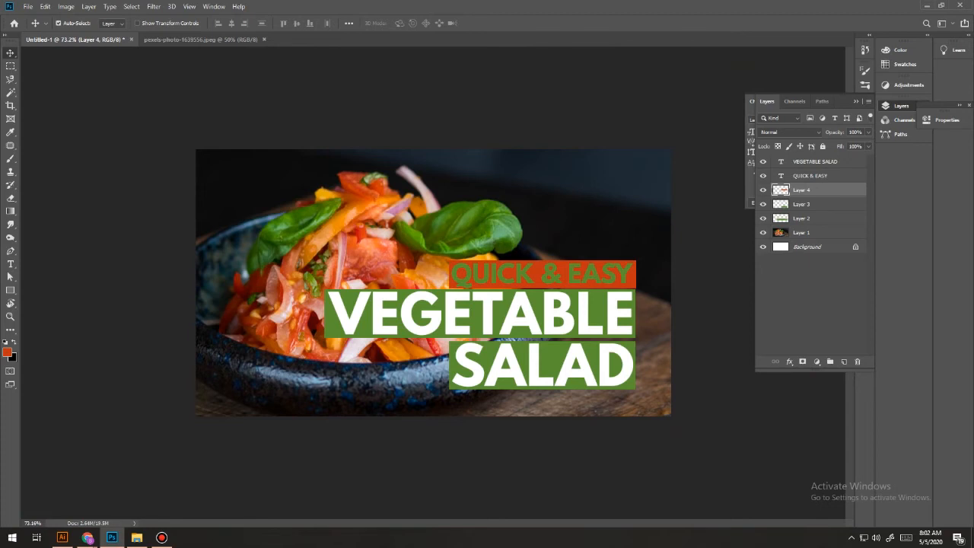
pyautogui.click(810, 176)
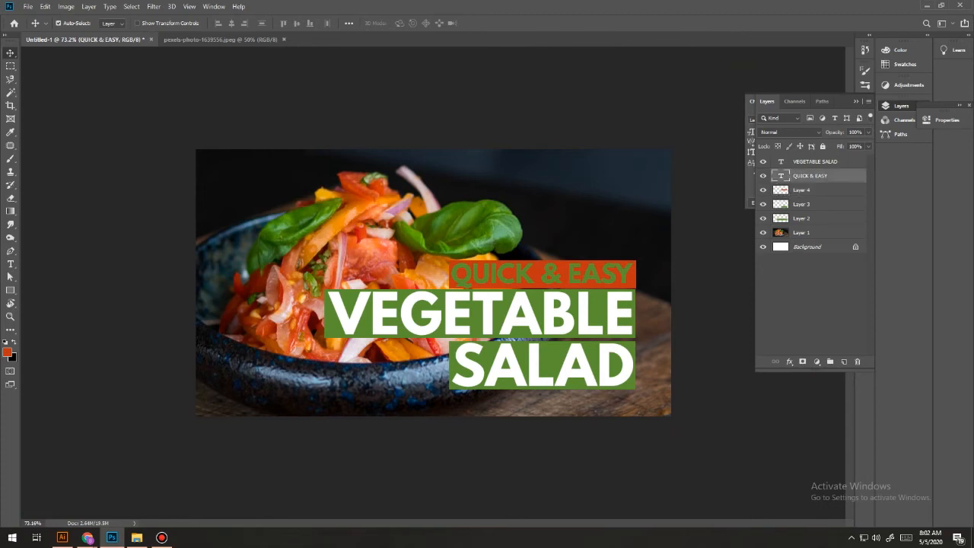
pyautogui.click(7, 352)
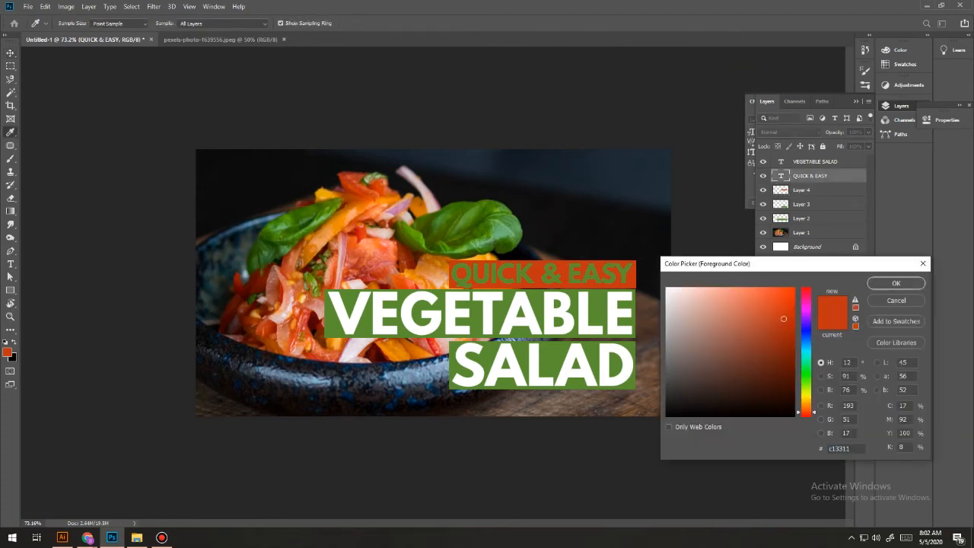
pyautogui.moveTo(761, 309); pyautogui.dragTo(666, 286)
pyautogui.click(895, 283)
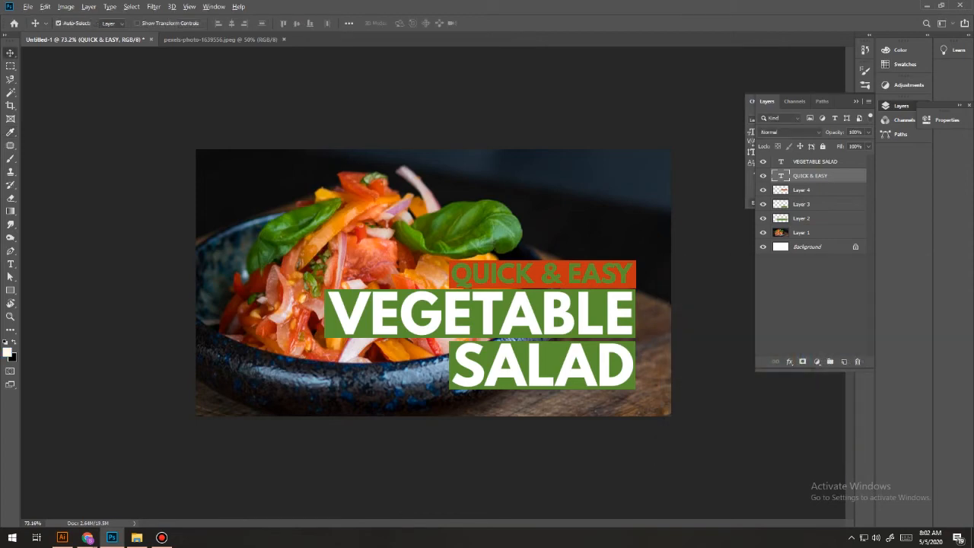
pyautogui.hotkey('alt', 'BackSpace')
# Examine the whole thumbnail at a very small display size to judge how legible its texts are.
pyautogui.scroll(-4, 433, 282)
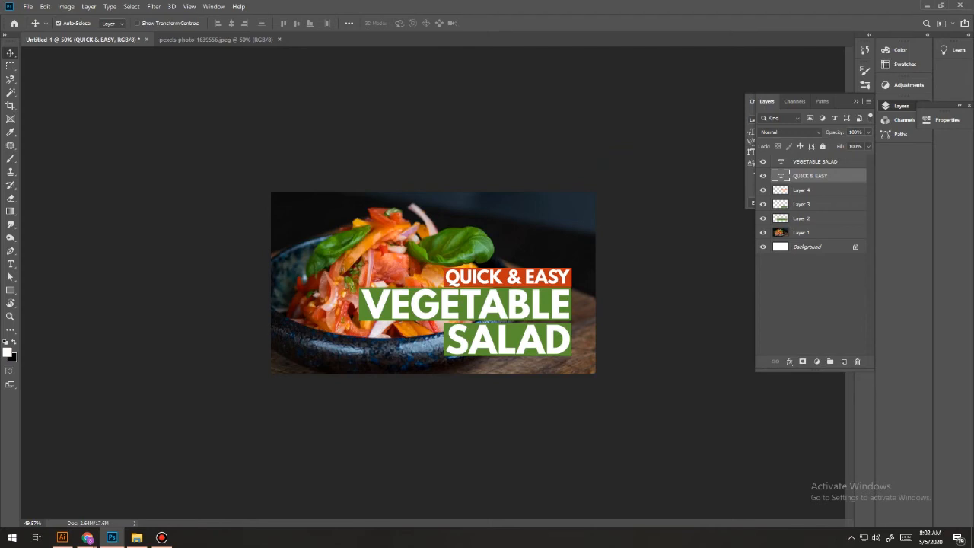
pyautogui.scroll(-10, 433, 282)
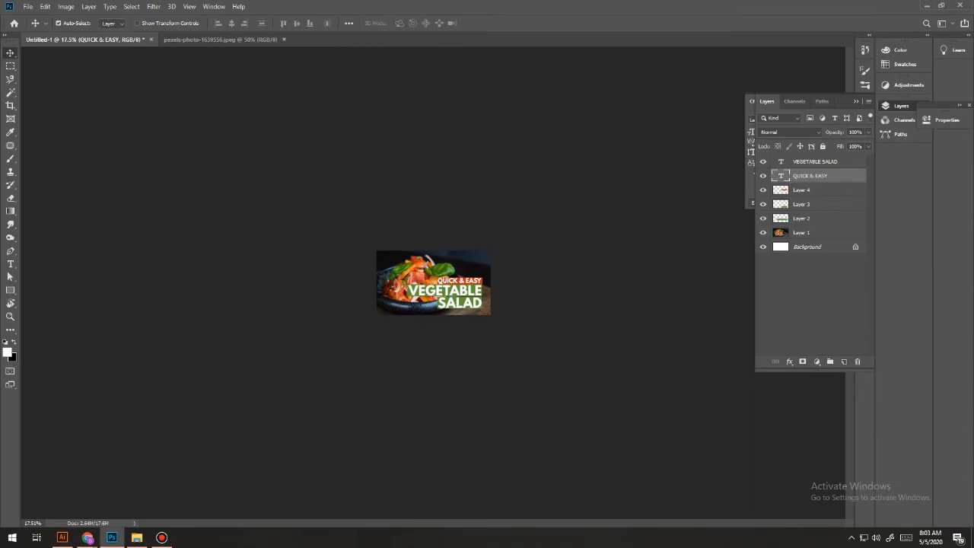
pyautogui.scroll(-3, 434, 282)
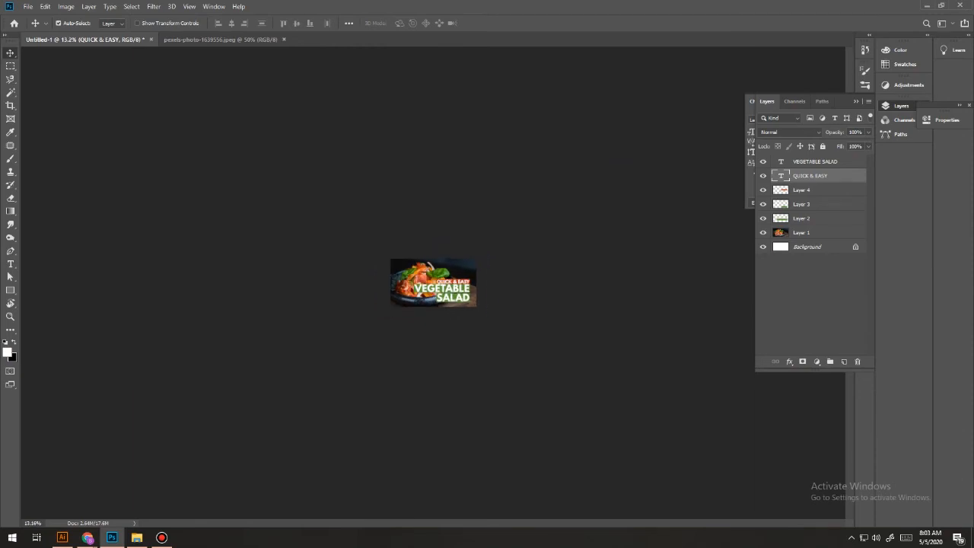
pyautogui.scroll(-1, 433, 283)
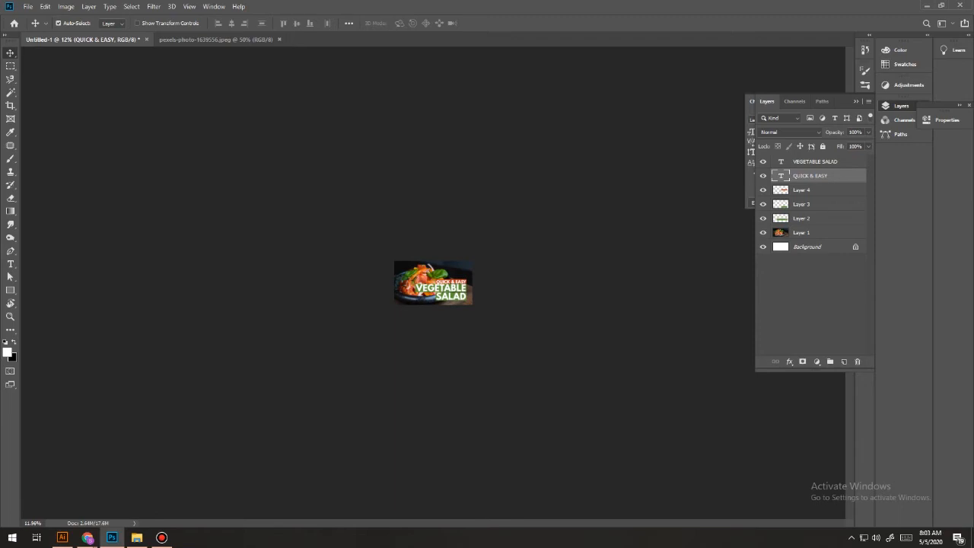
pyautogui.scroll(18, 433, 283)
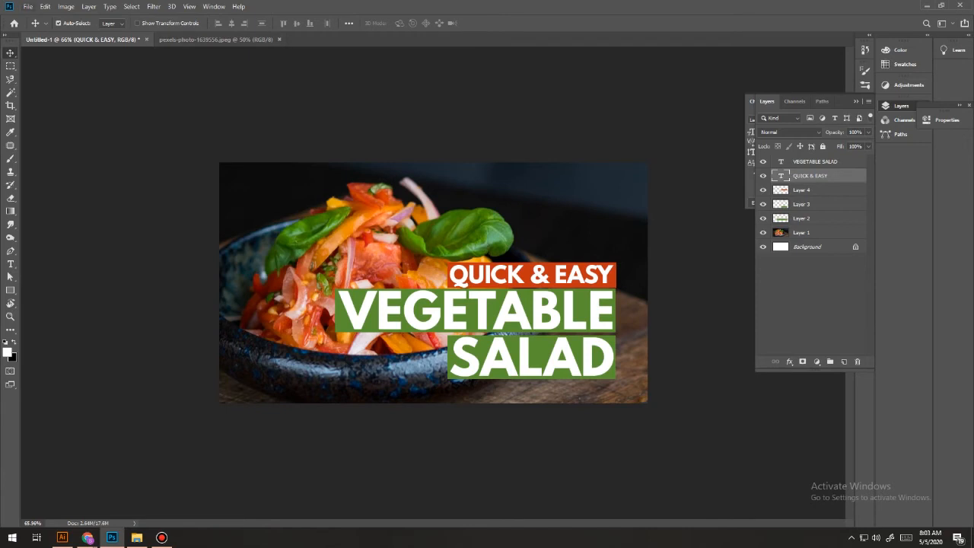
# Open the unnamed.jpg logo and place it slightly enlarged in the thumbnail at the canvas's top edge, aligned with the title bars' right edge.
pyautogui.click(29, 7)
pyautogui.click(40, 27)
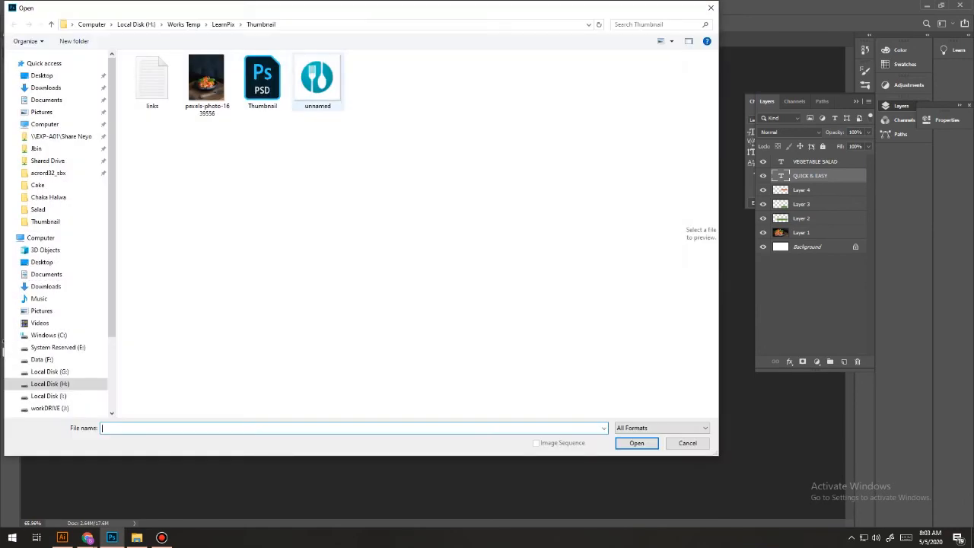
pyautogui.rightClick(317, 89)
pyautogui.click(347, 95)
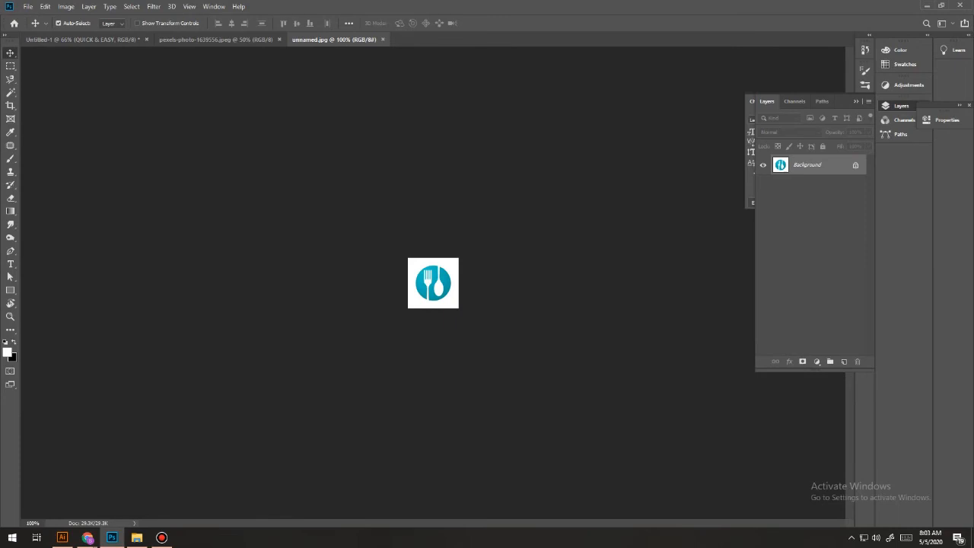
pyautogui.moveTo(433, 282); pyautogui.dragTo(574, 203)
pyautogui.hotkey('ctrl', 't')
pyautogui.press('Return')
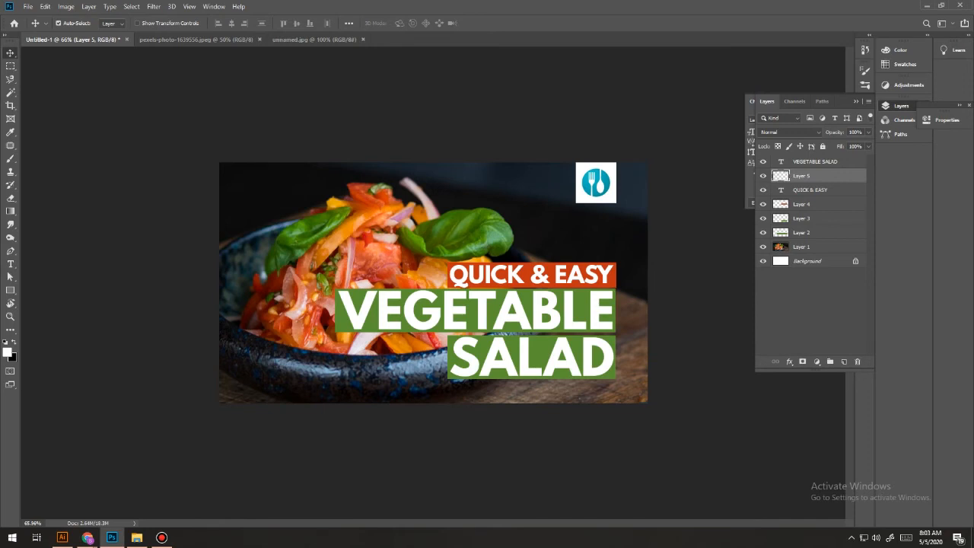
# Add the white text "xyz foods" in League Spartan Bold near the top of the canvas and shift it slightly right and down.
pyautogui.click(11, 264)
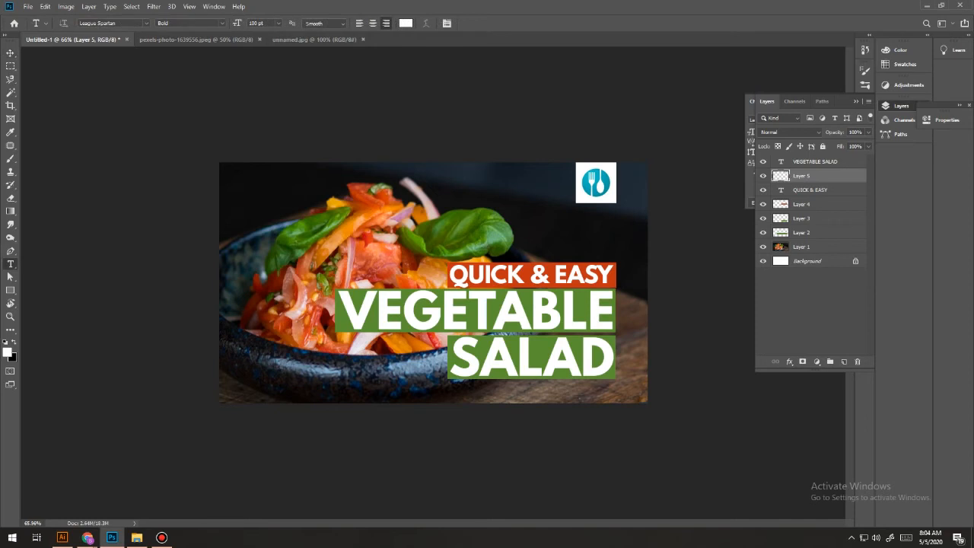
pyautogui.click(489, 194)
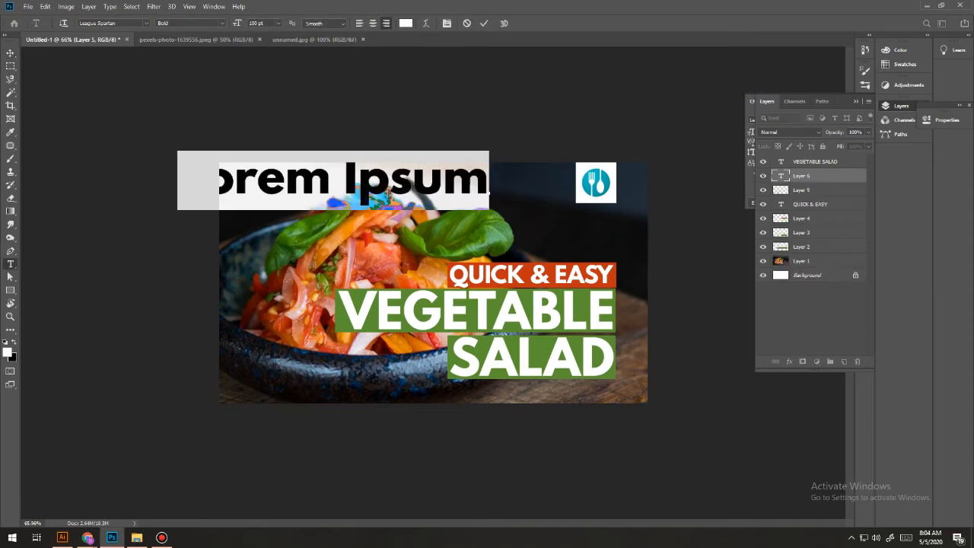
pyautogui.write('xyz')
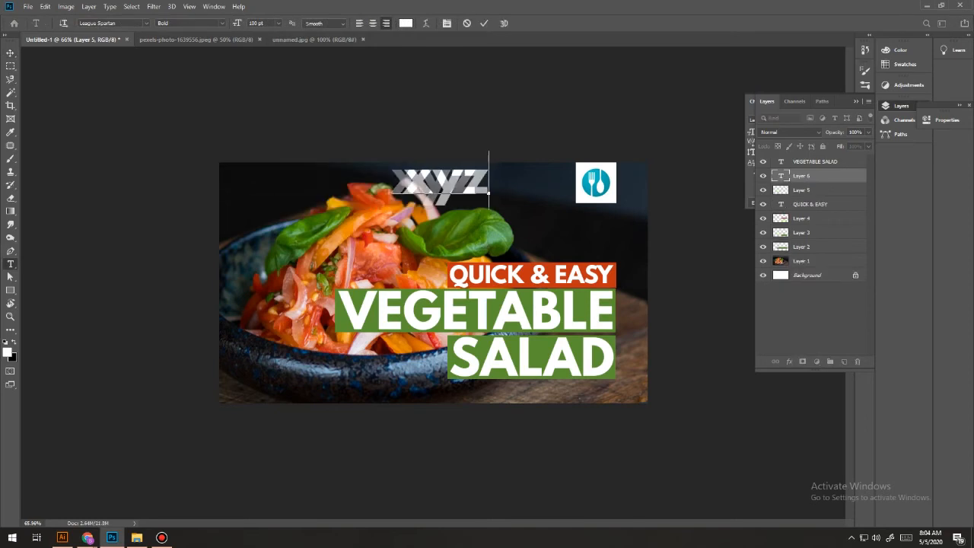
pyautogui.write(' toods')
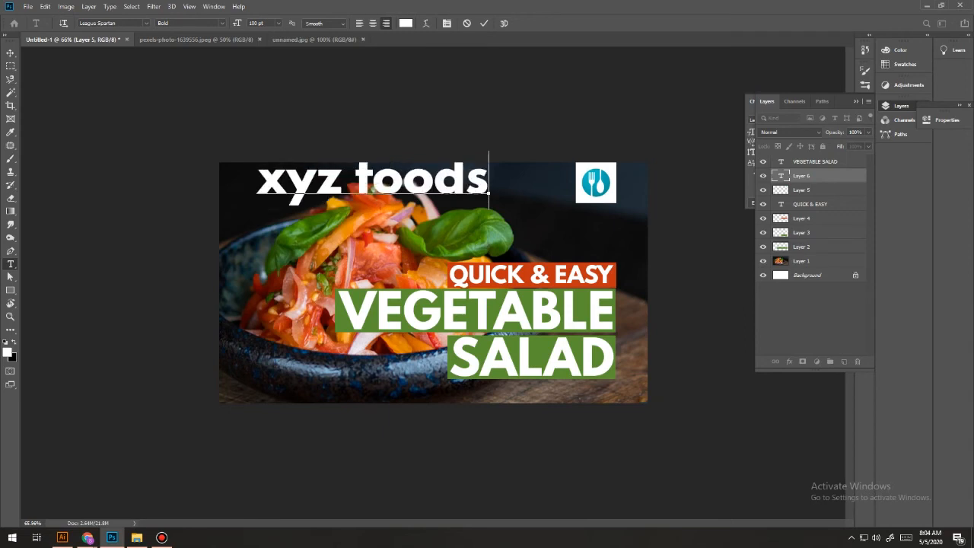
pyautogui.hotkey('ctrl', 'a')
pyautogui.click(10, 53)
pyautogui.moveTo(303, 189); pyautogui.dragTo(323, 220)
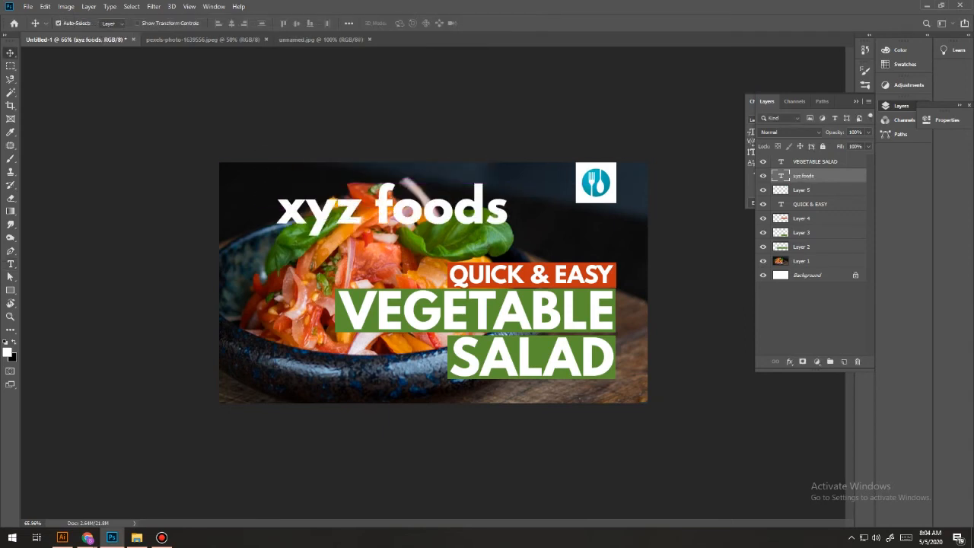
# Scale the xyz foods text down to about 24.5 pt and place it directly left of the logo, vertically centred on it.
pyautogui.press('F7')
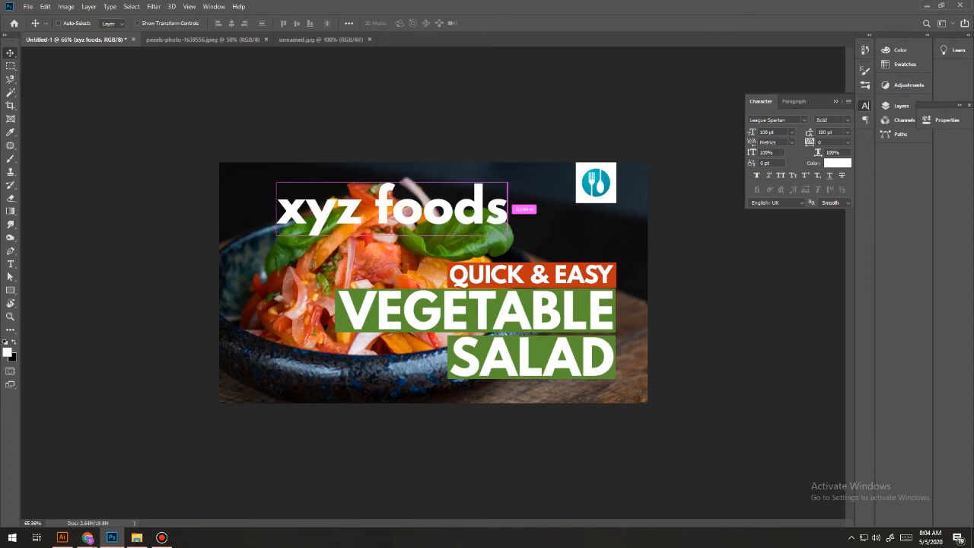
pyautogui.hotkey('ctrl', 't')
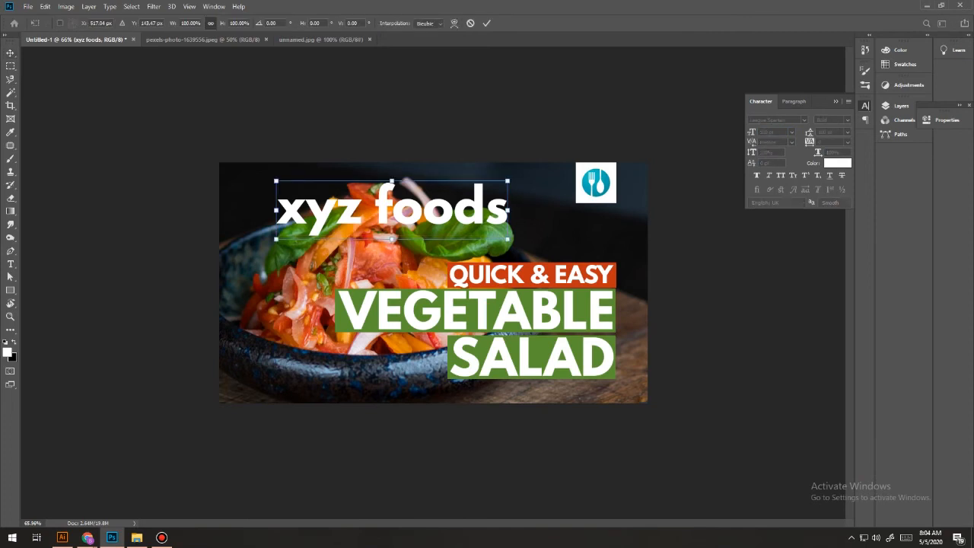
pyautogui.moveTo(276, 239); pyautogui.dragTo(539, 182)
pyautogui.press('Return')
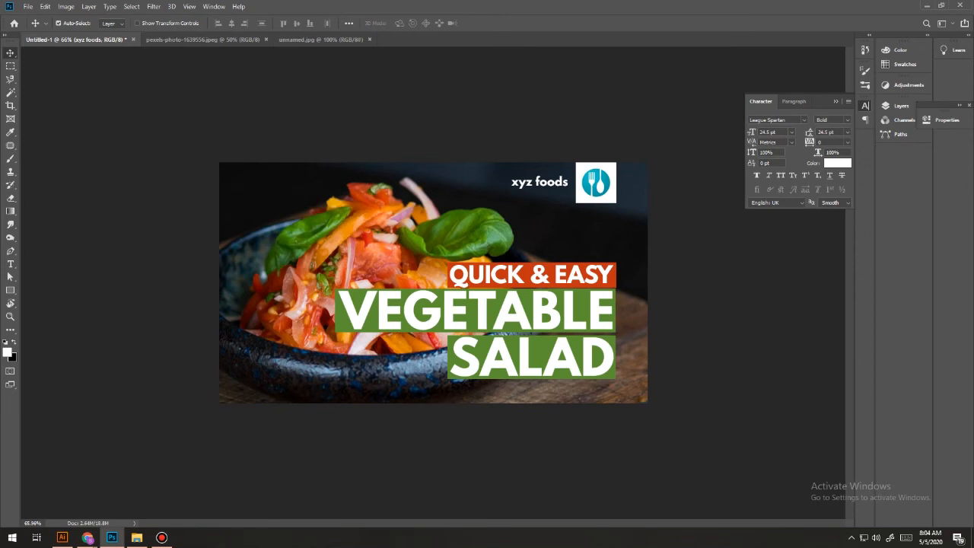
# Switch to the YouTube Help page in Chrome, examine the file size limit for custom thumbnails, and return to Photoshop.
pyautogui.moveTo(87, 537)
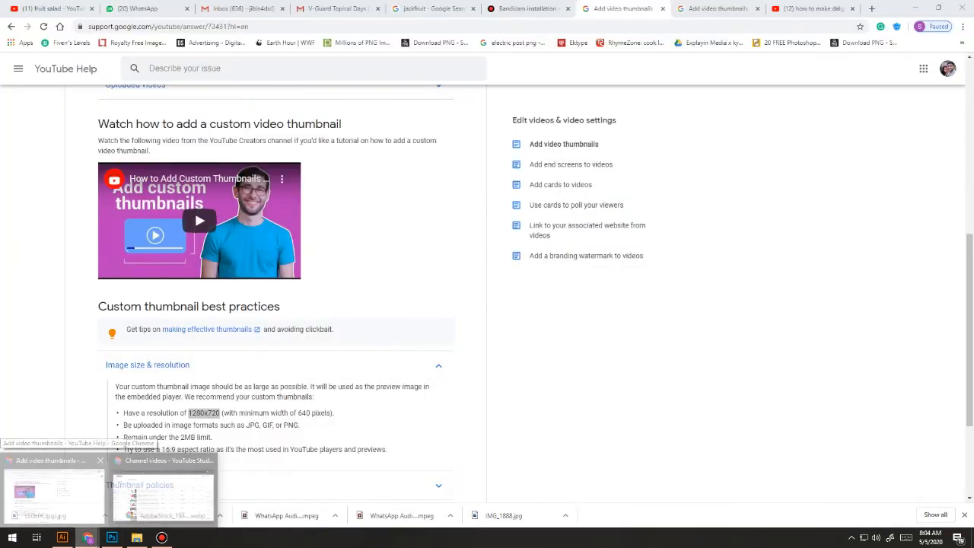
pyautogui.click(53, 494)
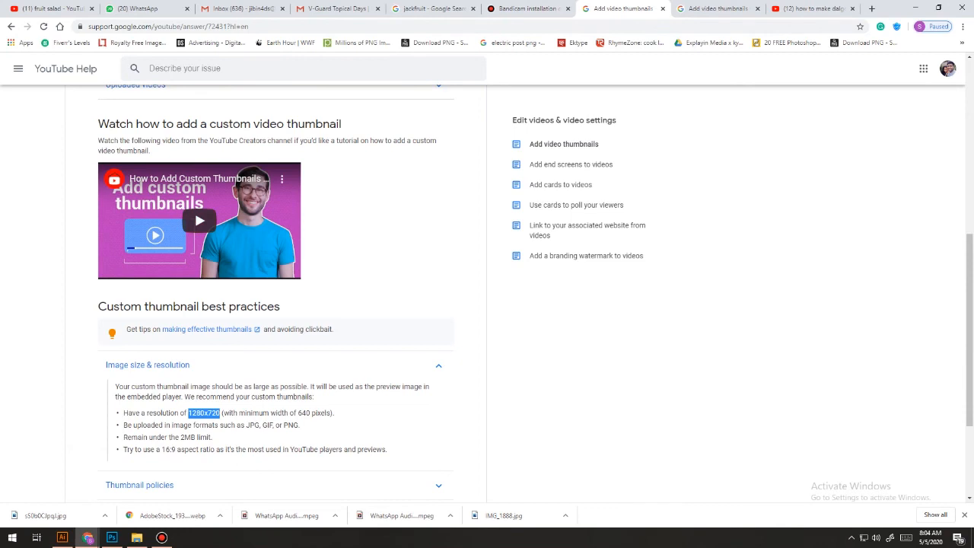
pyautogui.moveTo(123, 436); pyautogui.dragTo(213, 436)
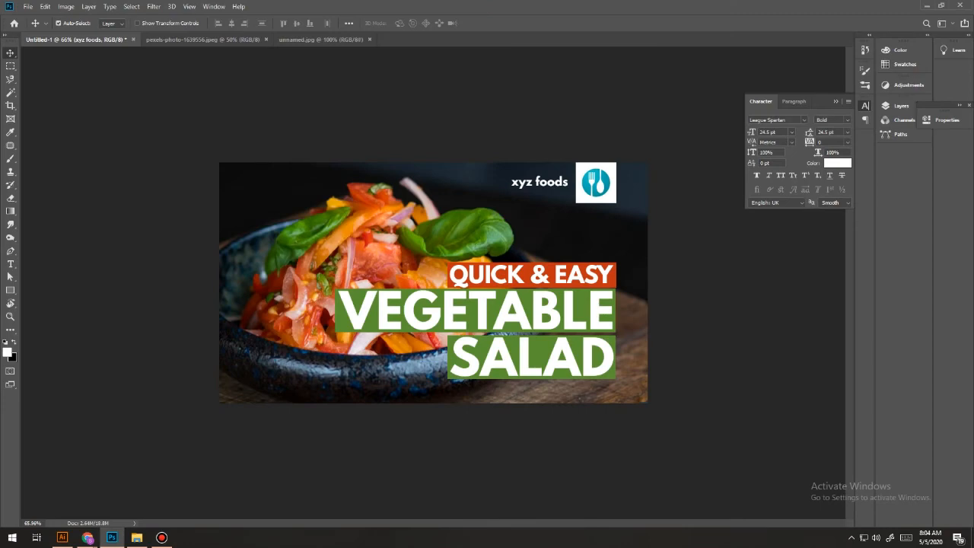
pyautogui.moveTo(88, 537)
pyautogui.click(53, 490)
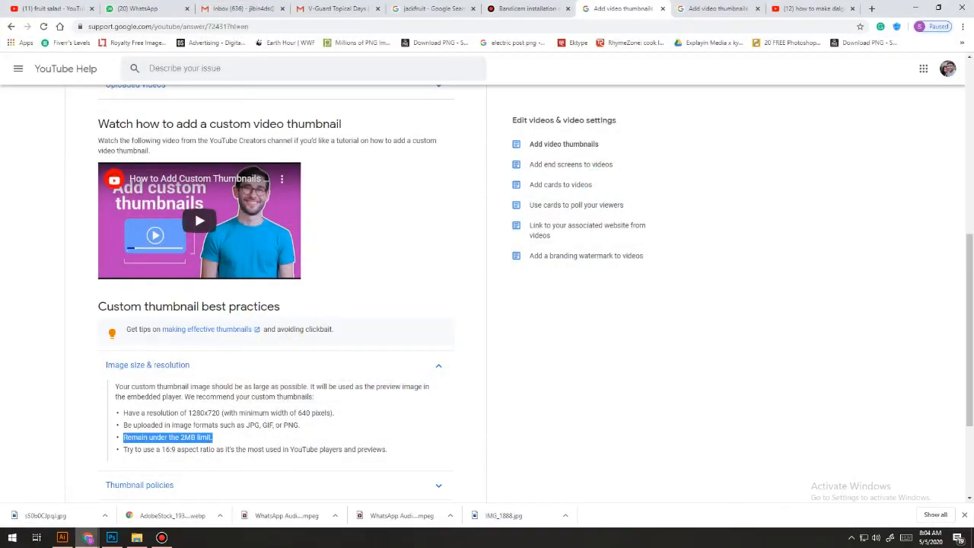
pyautogui.click(112, 537)
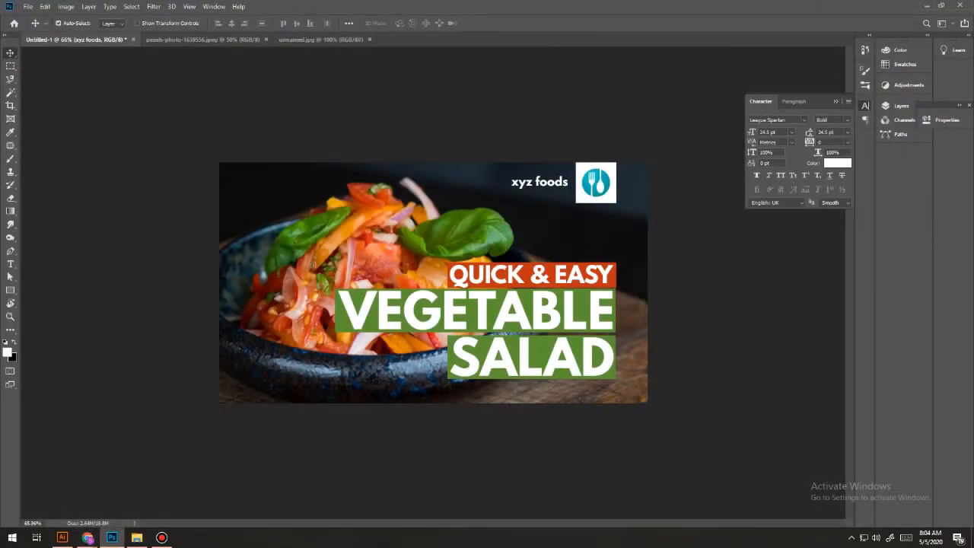
pyautogui.click(28, 7)
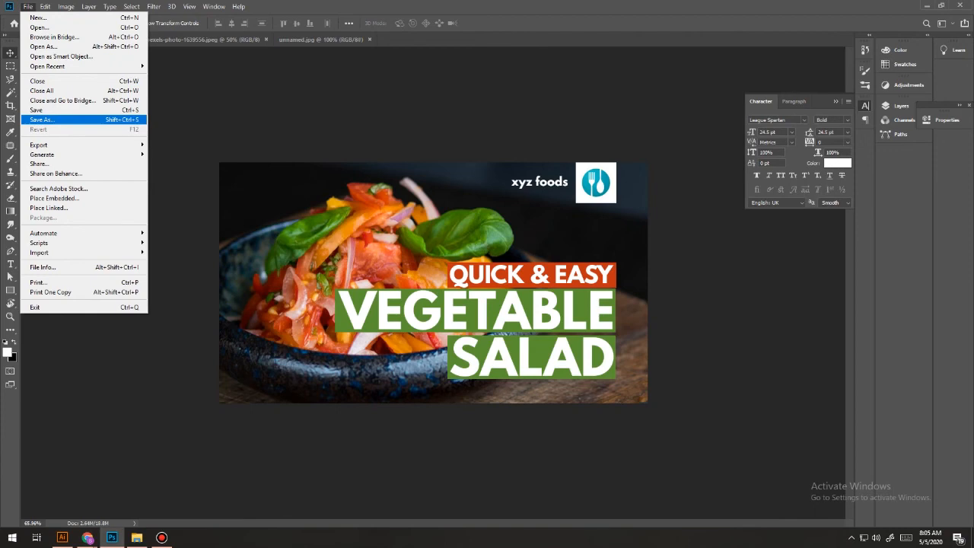
pyautogui.click(27, 6)
pyautogui.click(27, 6)
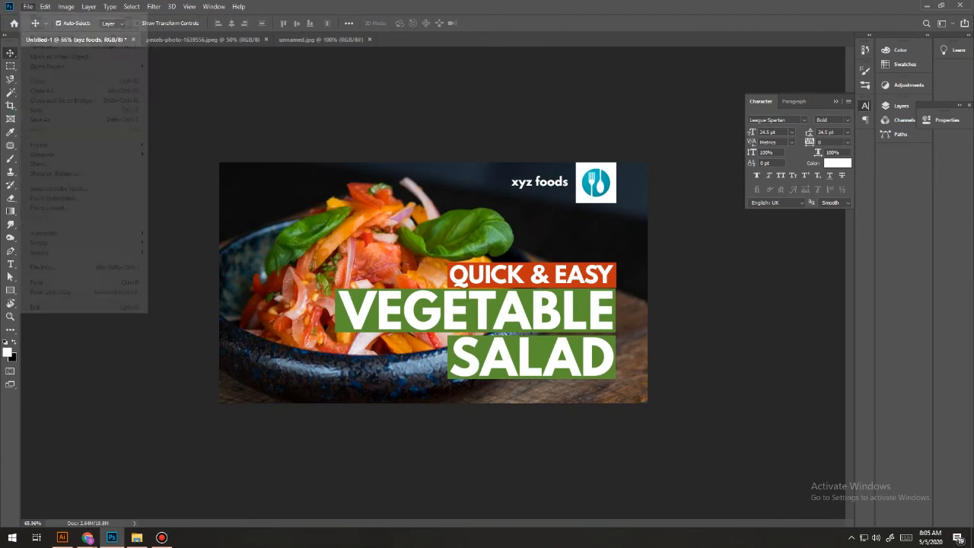
pyautogui.click(42, 120)
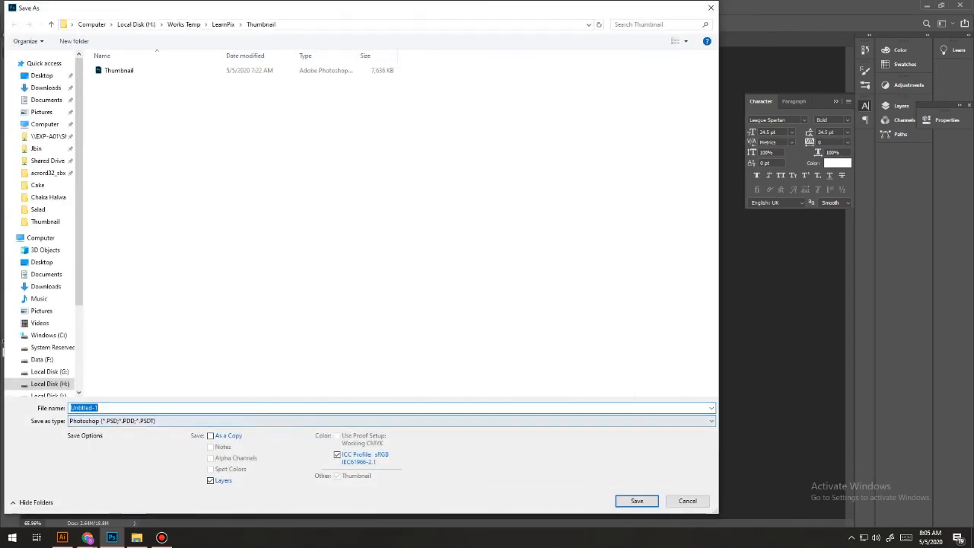
pyautogui.click(391, 421)
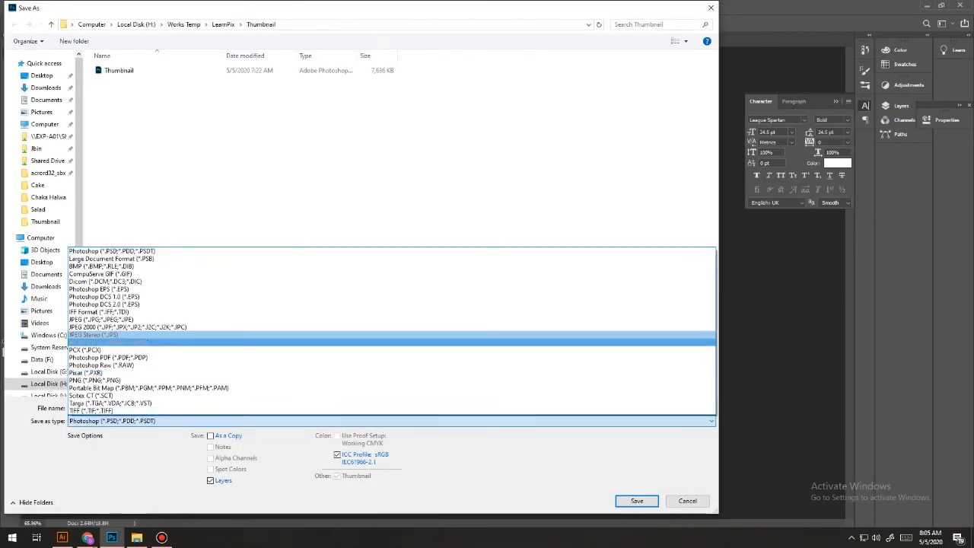
pyautogui.click(152, 319)
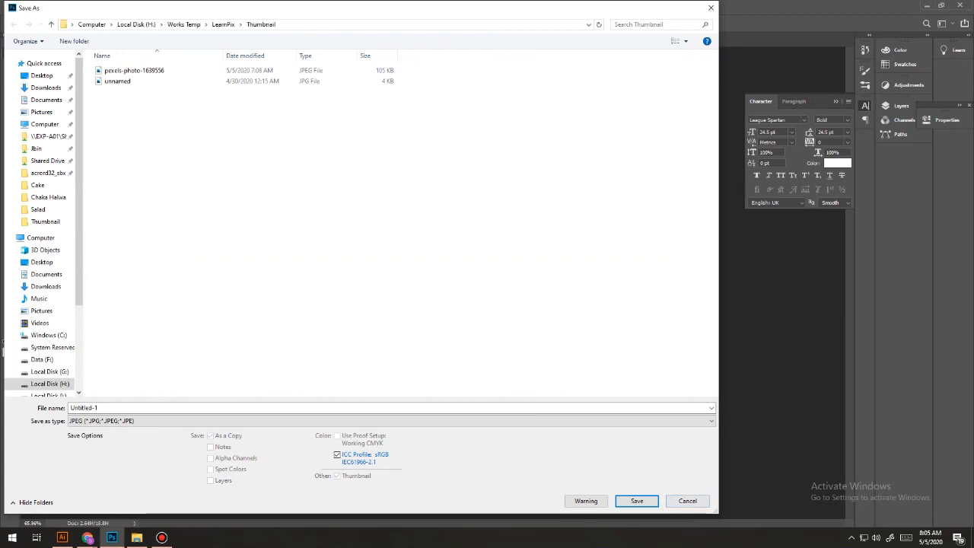
pyautogui.click(686, 500)
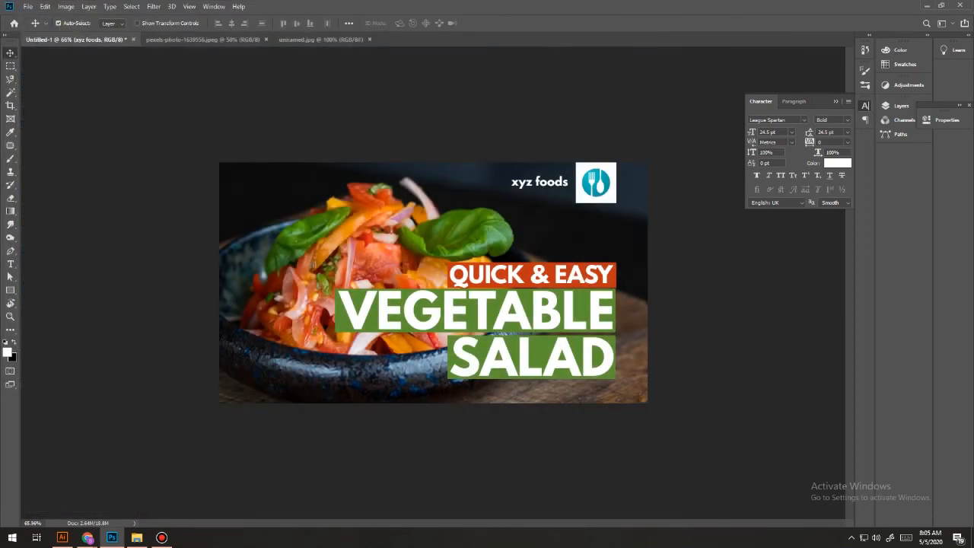
# Start a Save for Web export of the thumbnail and set the JPEG quality to Maximum.
pyautogui.click(28, 7)
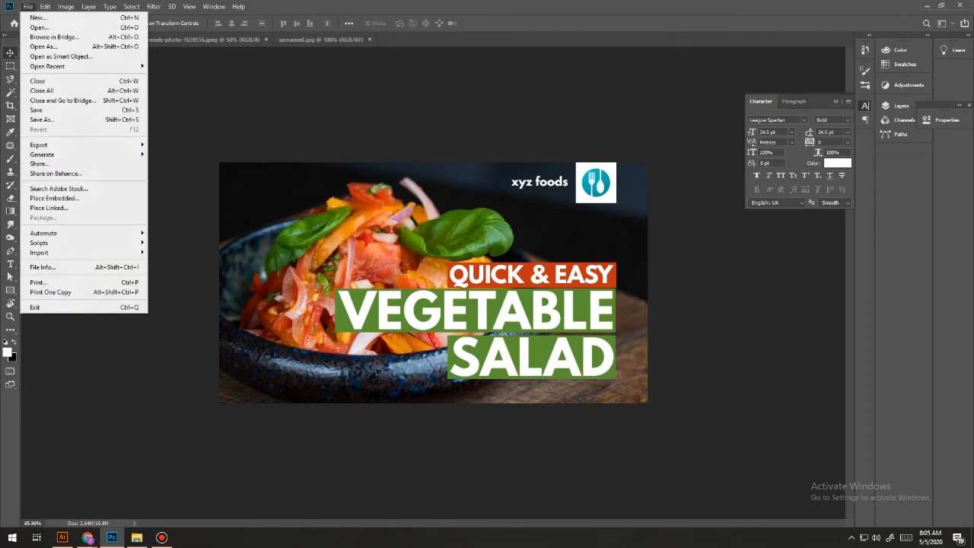
pyautogui.moveTo(76, 144)
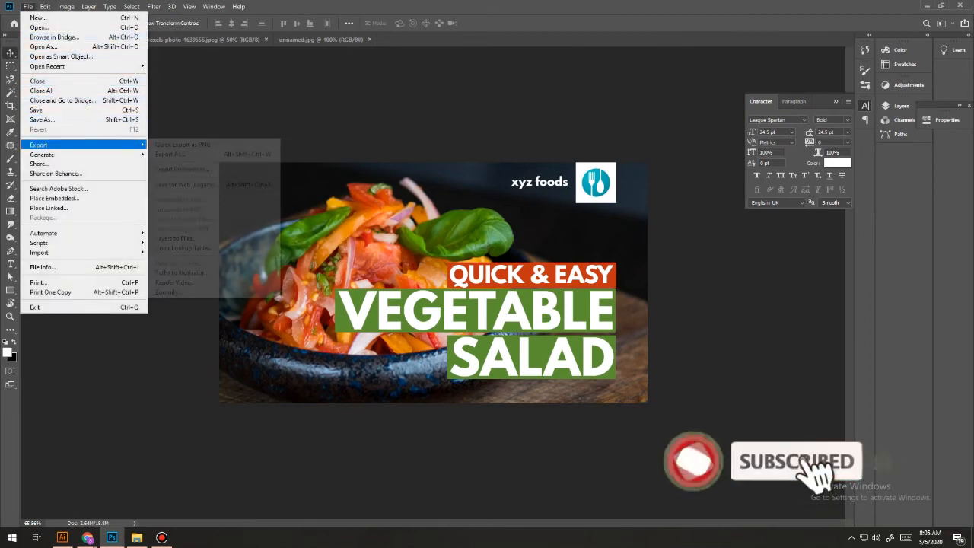
pyautogui.click(186, 184)
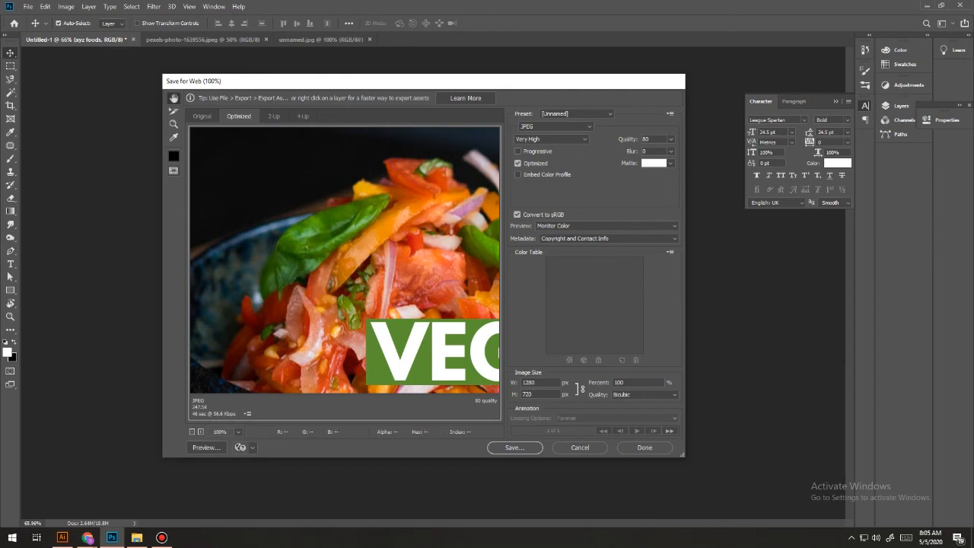
pyautogui.click(550, 139)
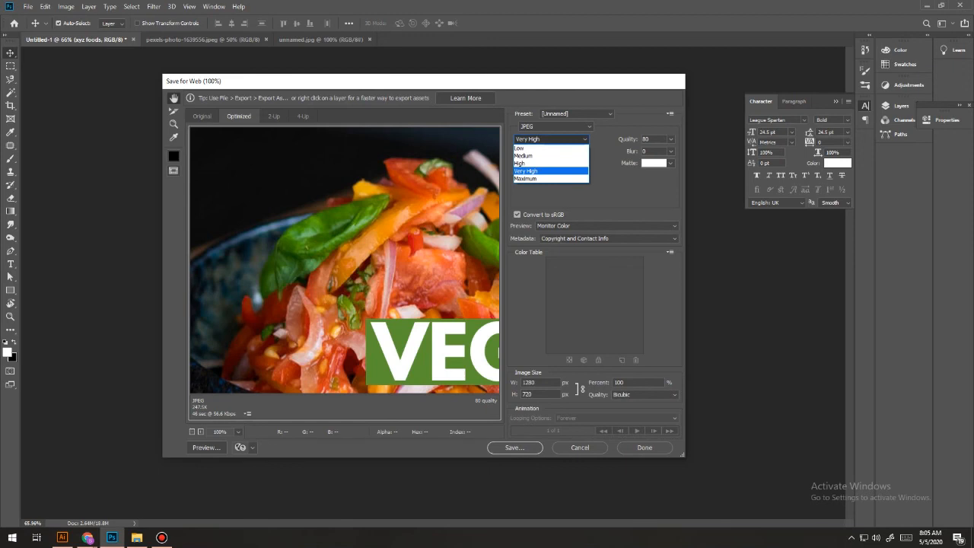
pyautogui.click(551, 179)
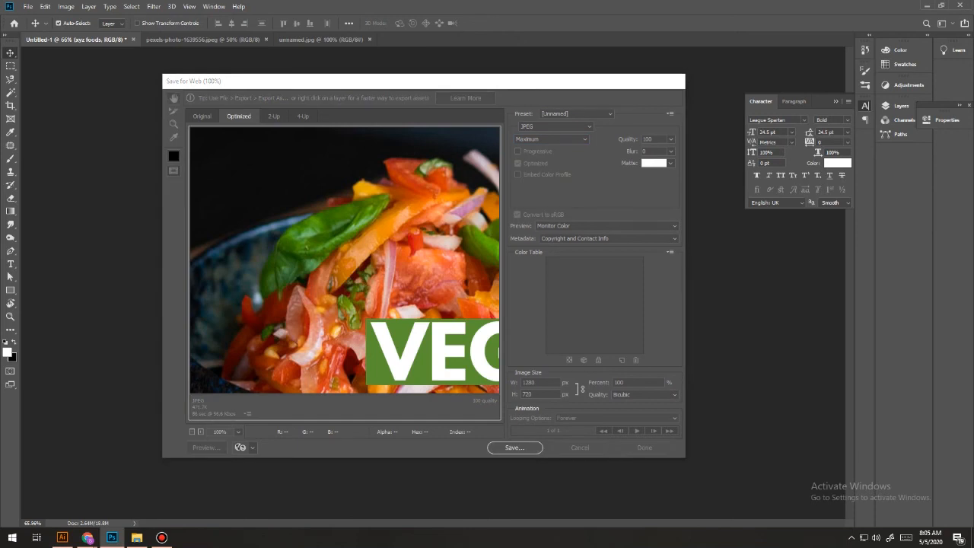
# Save the optimized JPEG in the Thumbnail folder under the name Veg-Thumbnial.
pyautogui.click(514, 448)
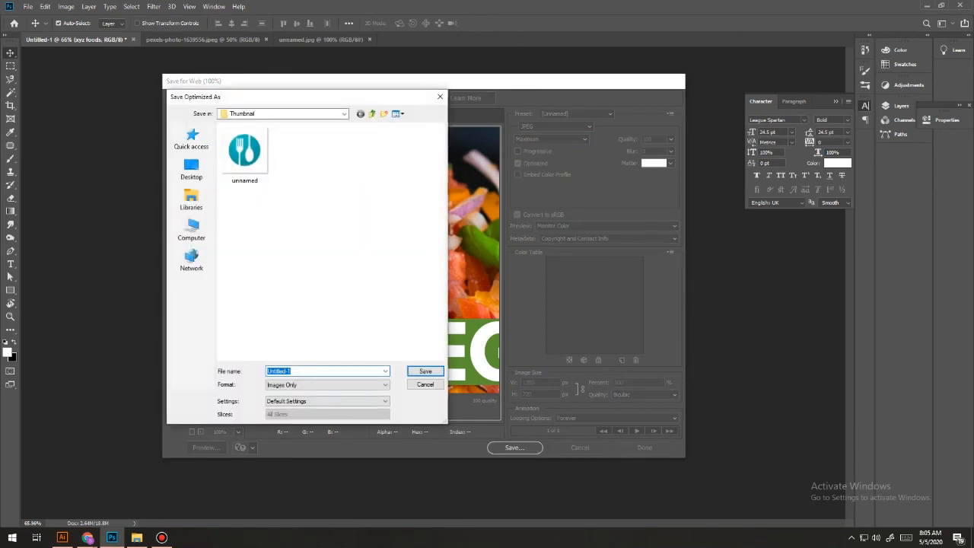
pyautogui.write('Veg Thumbnial')
pyautogui.hotkey('ctrl', 'a')
pyautogui.press('Return')
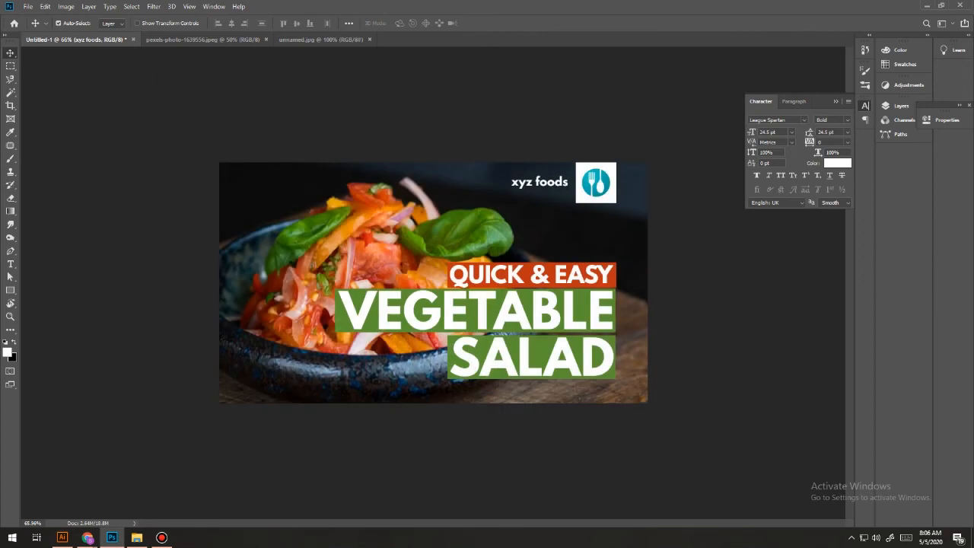
# Switch to the Thumbnail folder in File Explorer, select the exported Veg-Thumbnial image to preview it, and open it in the image viewer.
pyautogui.click(137, 537)
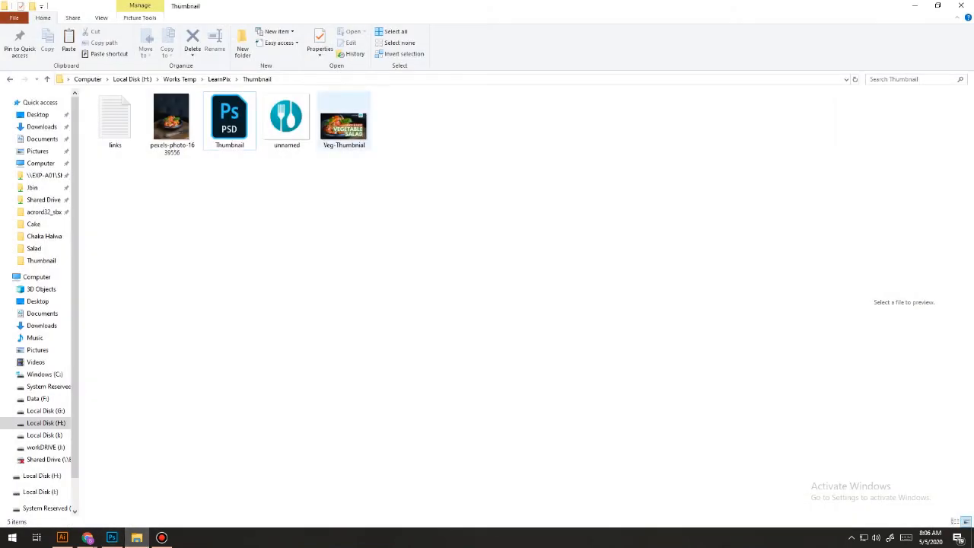
pyautogui.click(344, 123)
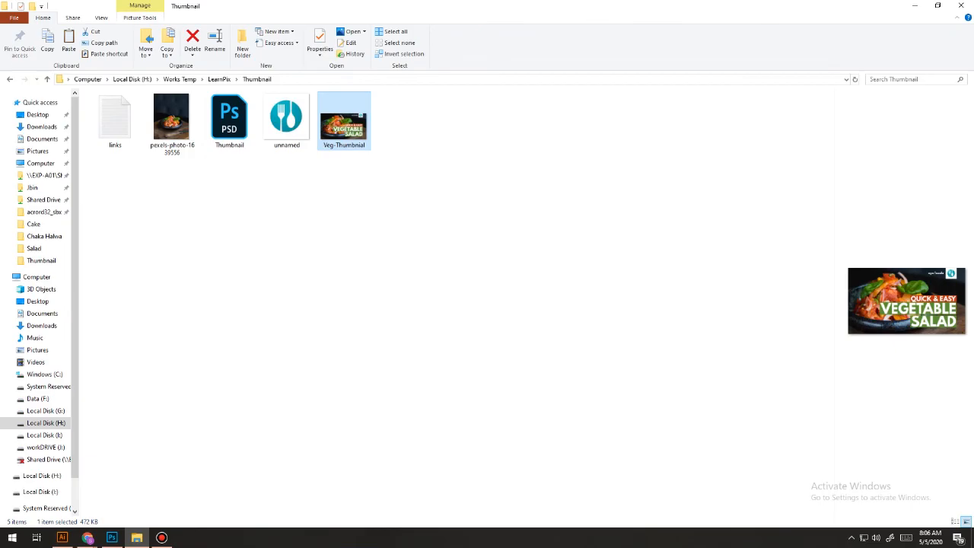
pyautogui.doubleClick(344, 123)
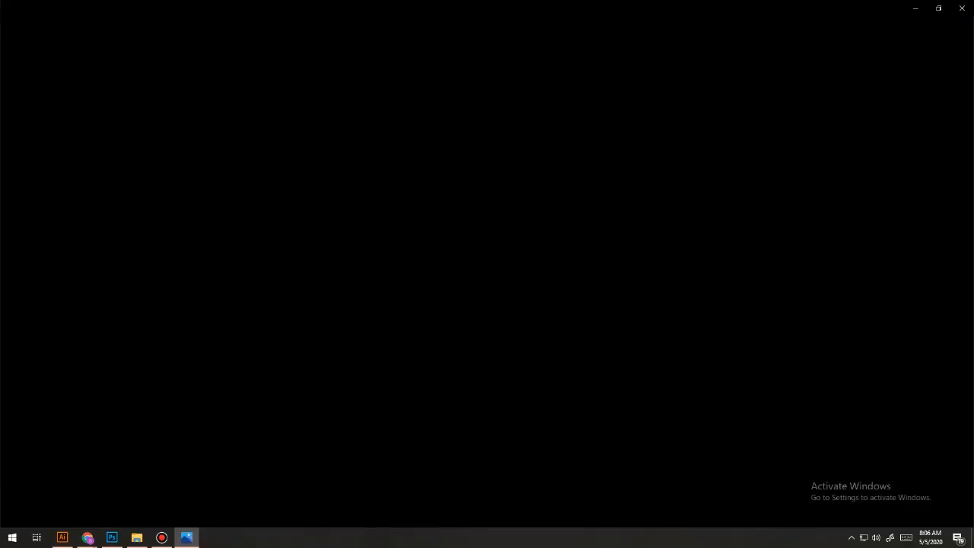